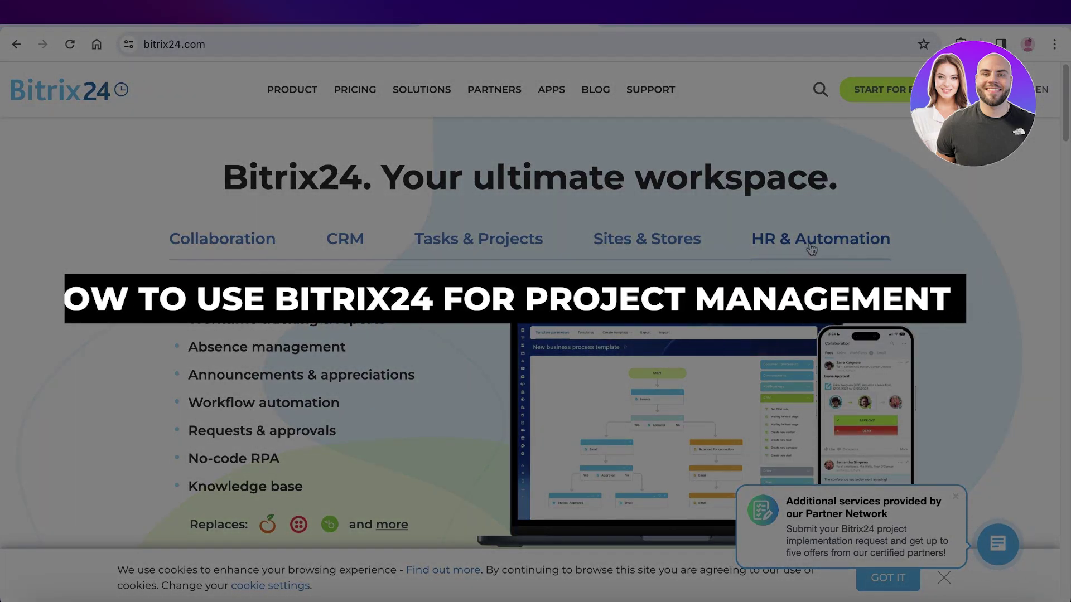
Browse the bitrix24.com homepage and view another product area's feature list
scroll(1034, 215, "down", 1)
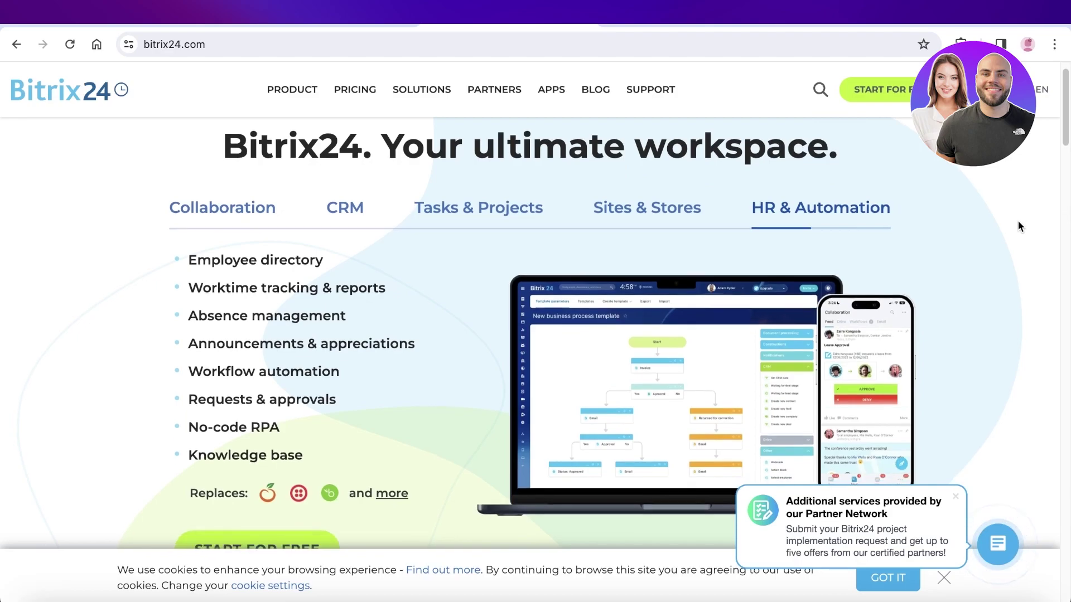
scroll(1018, 226, "down", 3)
scroll(1012, 229, "down", 3)
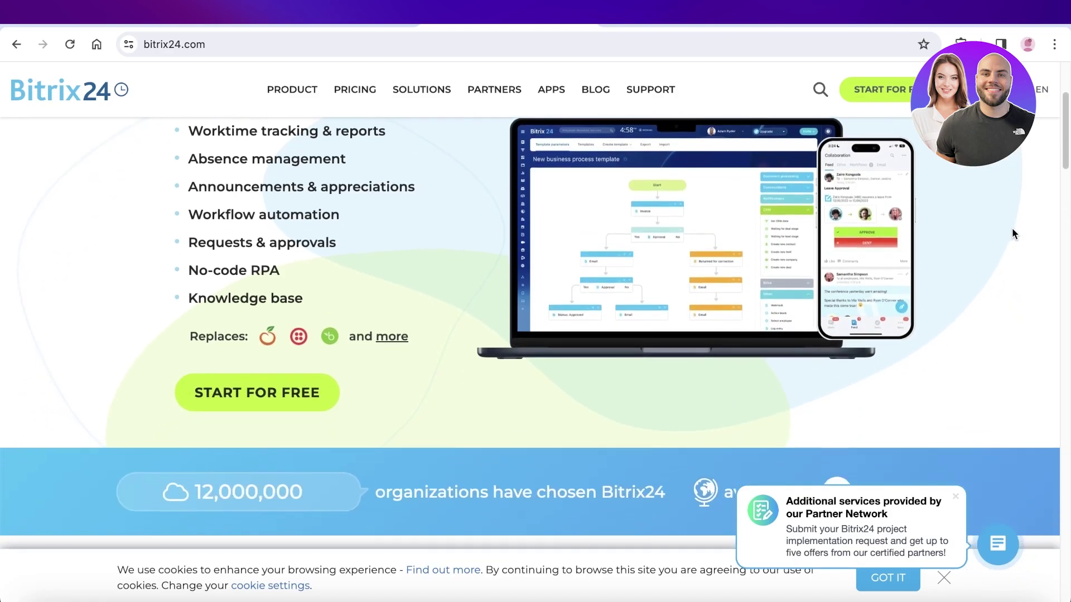
scroll(985, 256, "down", 5)
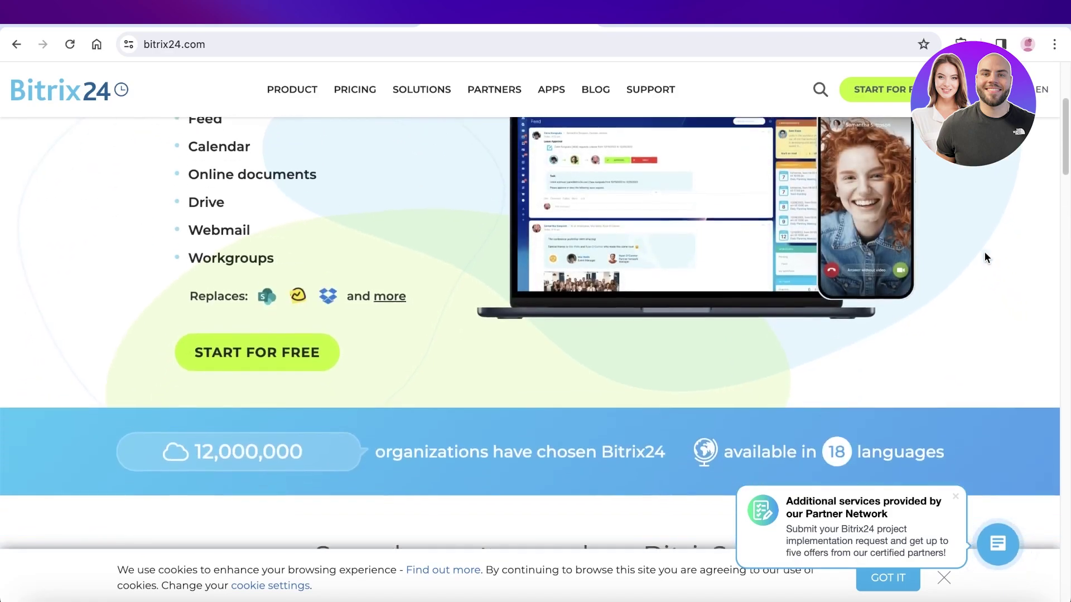
scroll(983, 261, "down", 5)
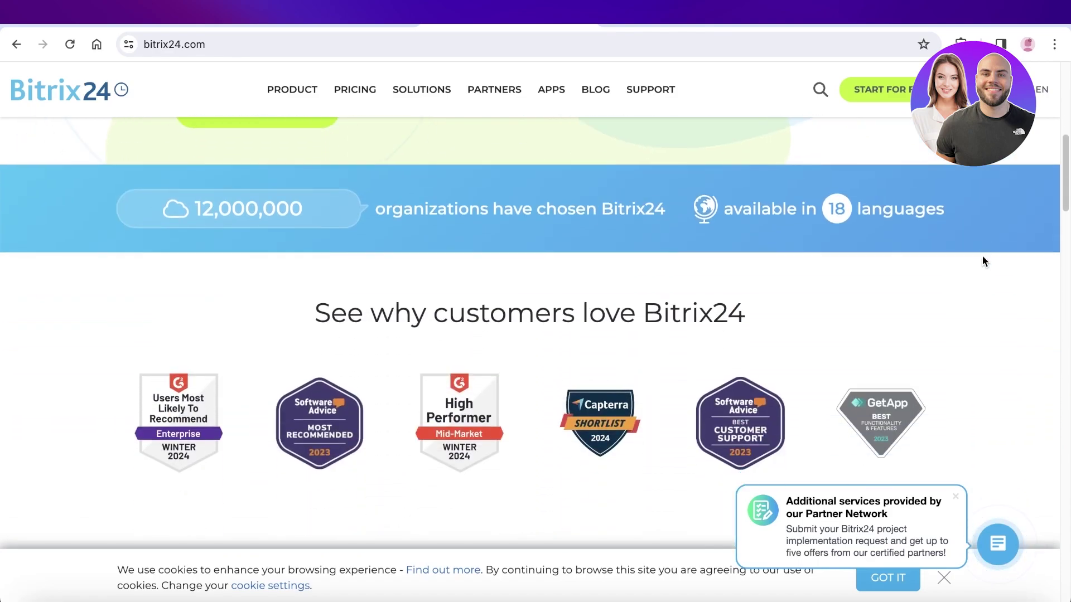
scroll(977, 268, "down", 15)
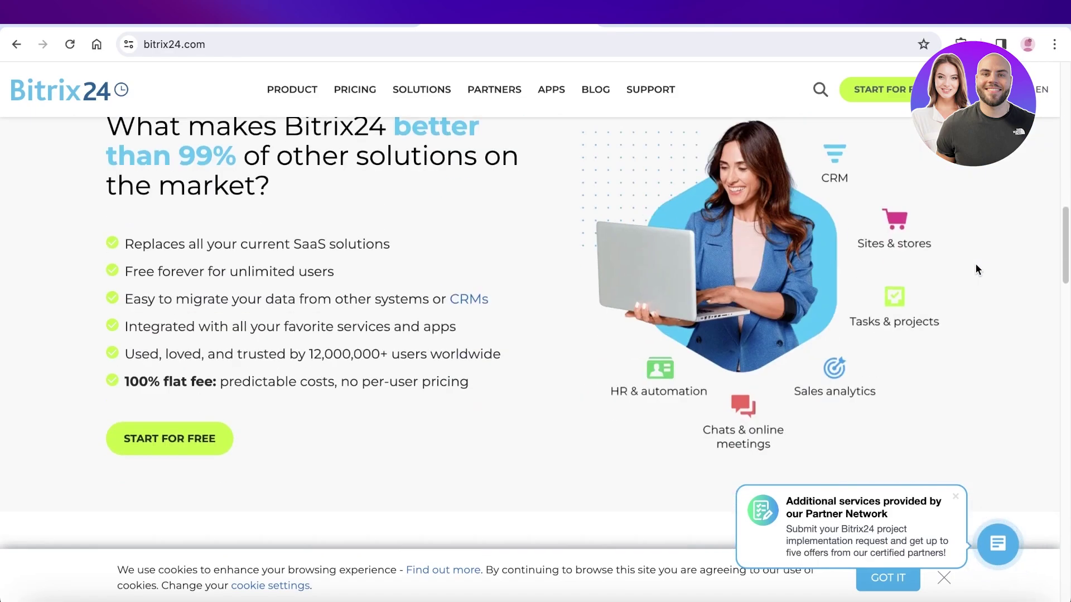
scroll(976, 265, "down", 20)
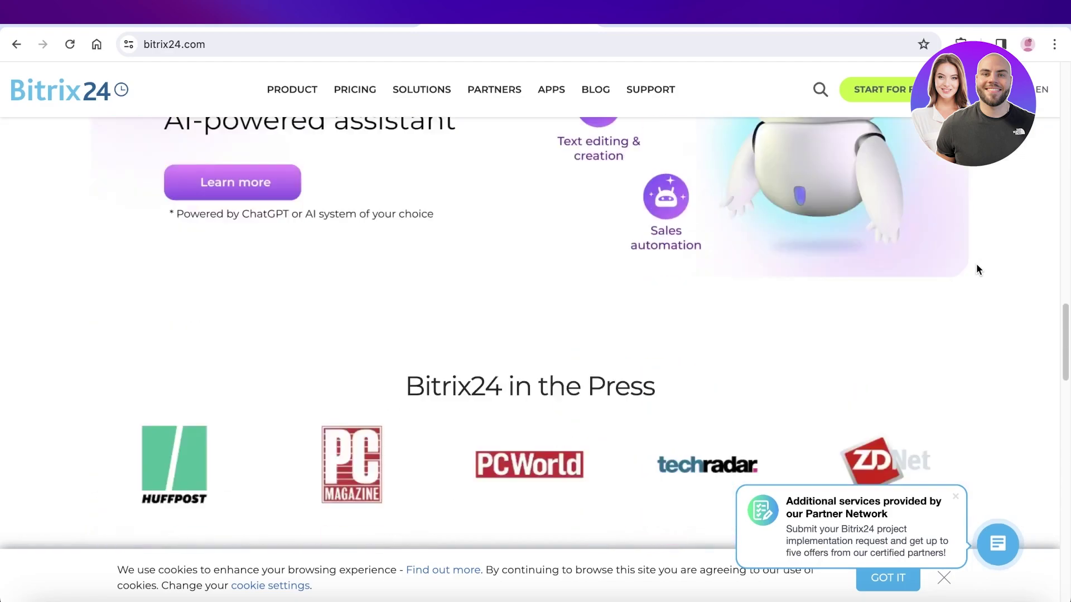
scroll(975, 270, "down", 15)
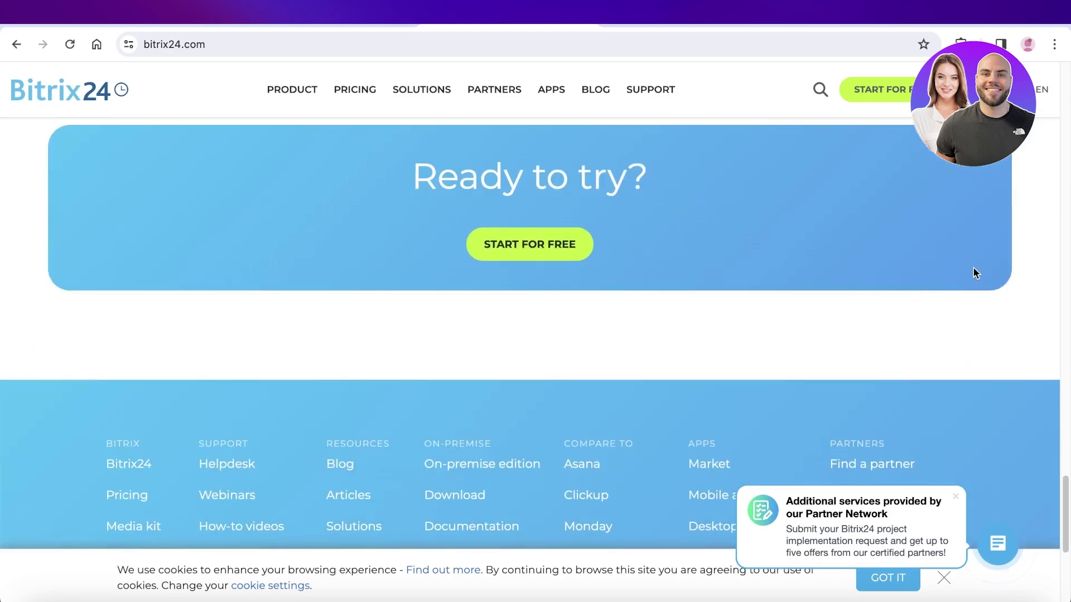
scroll(973, 269, "up", 20)
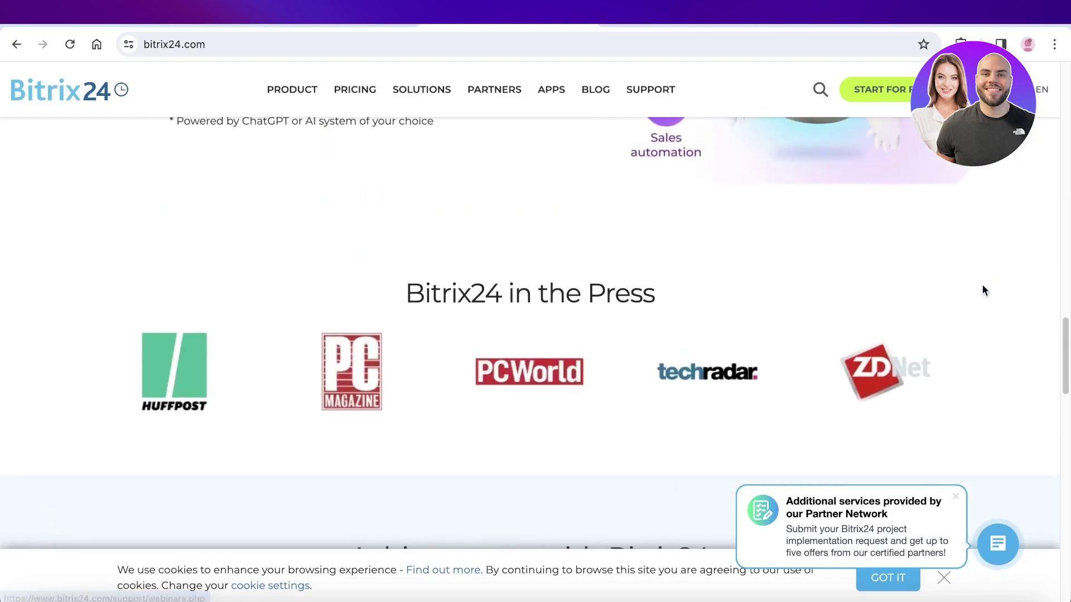
scroll(973, 296, "up", 15)
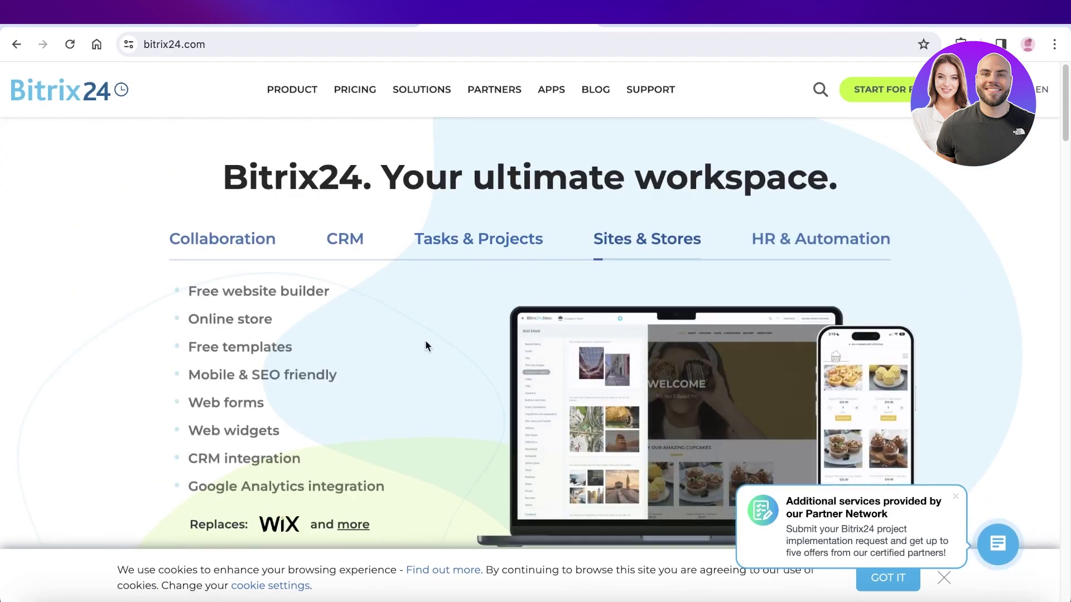
left_click(222, 239)
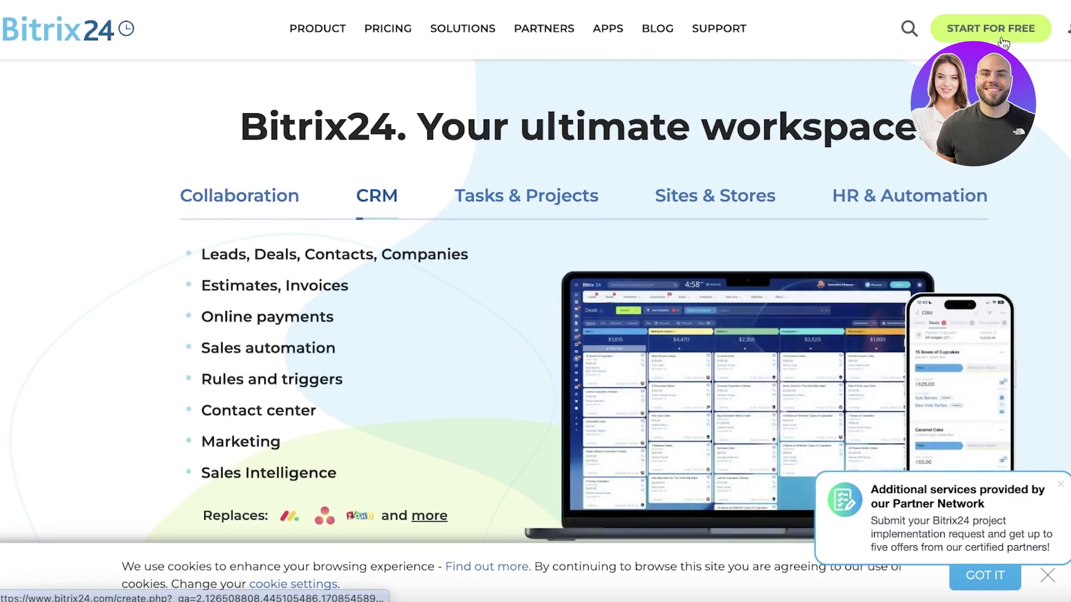
Register a new free Bitrix24 workspace using a Google account
left_click(1001, 36)
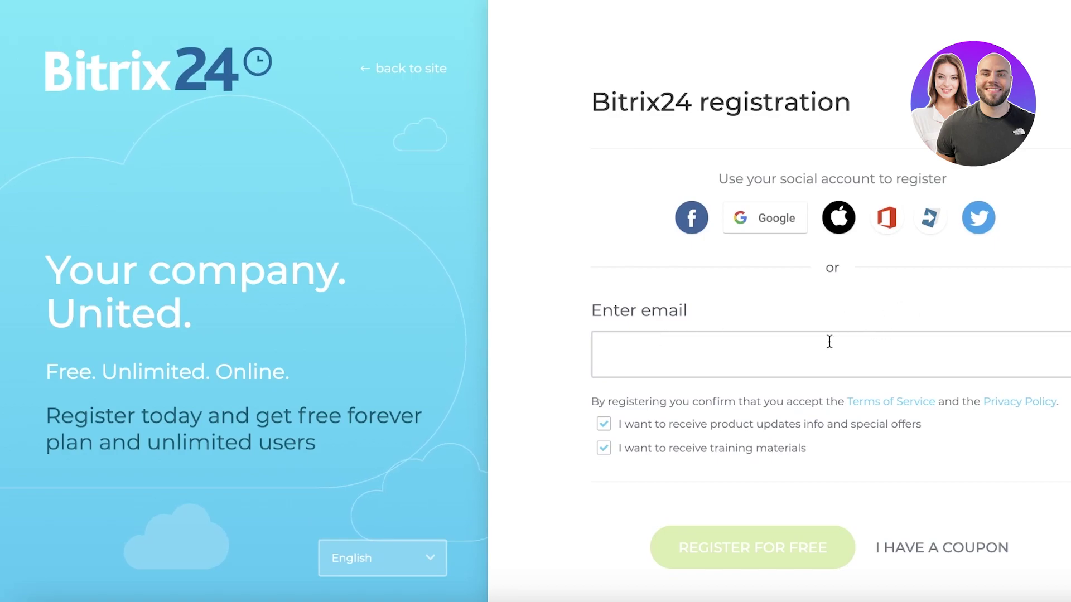
left_click(763, 218)
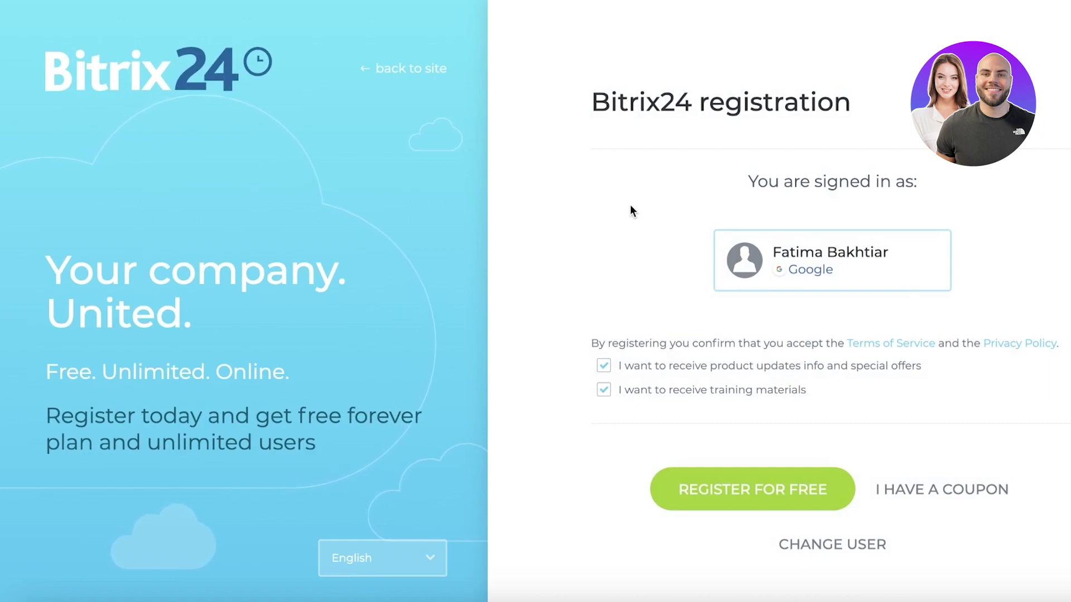
left_click(678, 488)
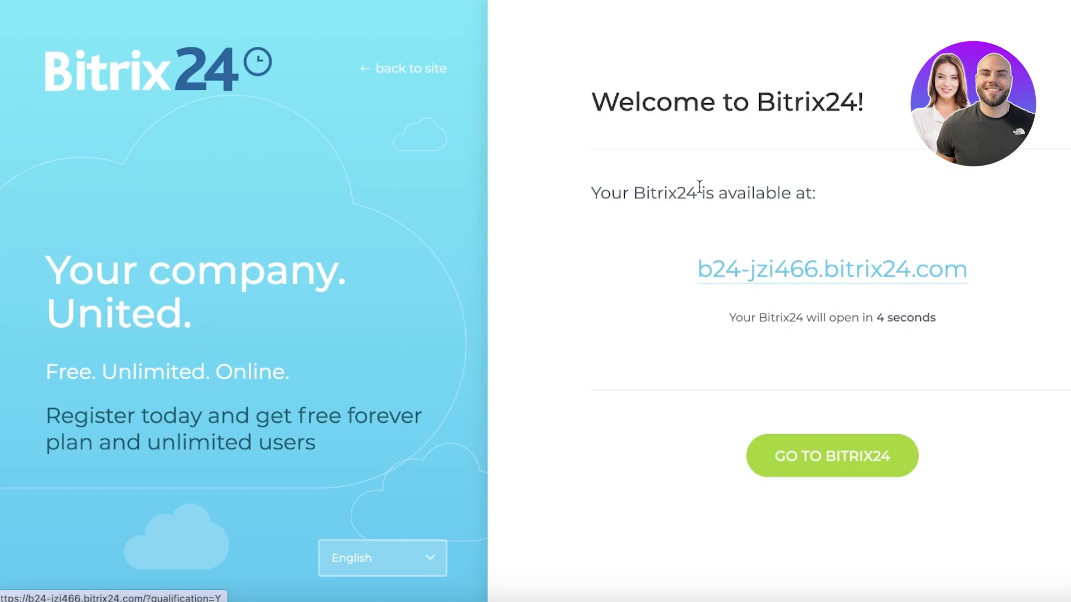
left_click_drag(816, 196, 797, 199)
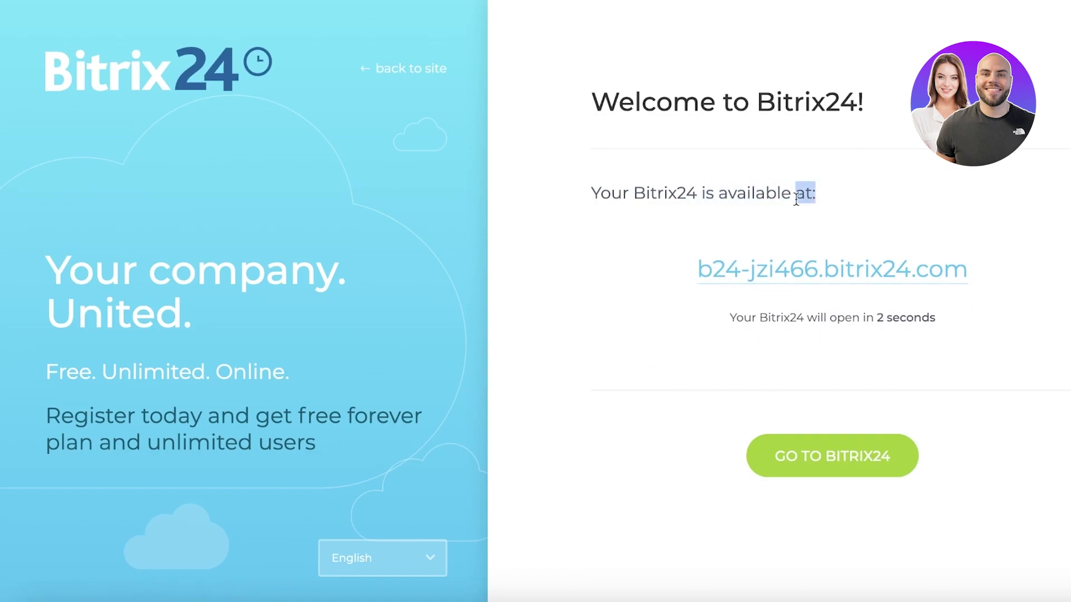
Choose Tasks and projects as the most-used tool and confirm it
left_click(796, 200)
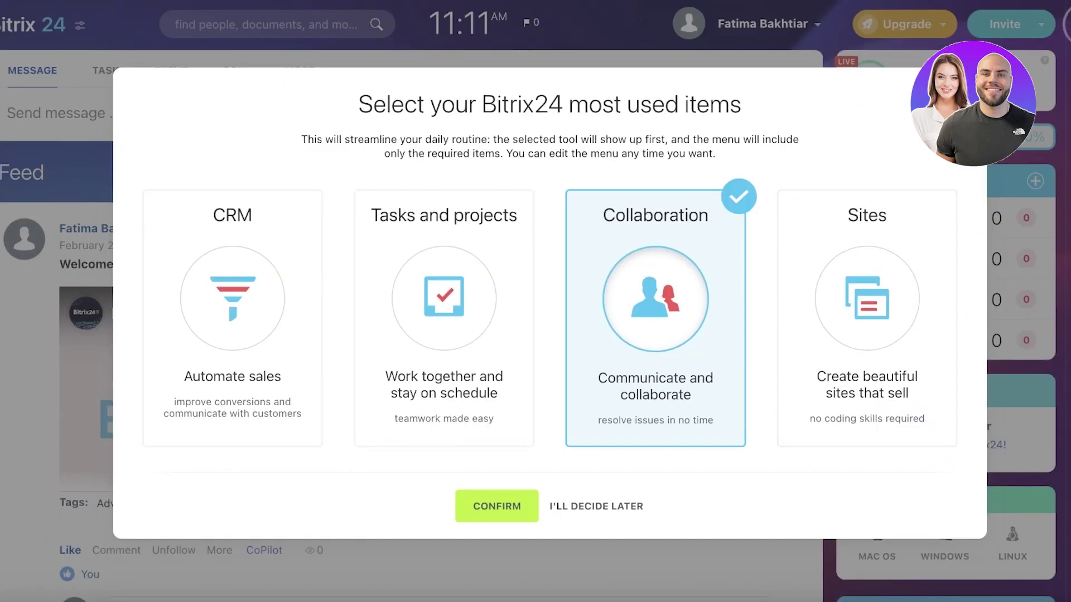
left_click(484, 265)
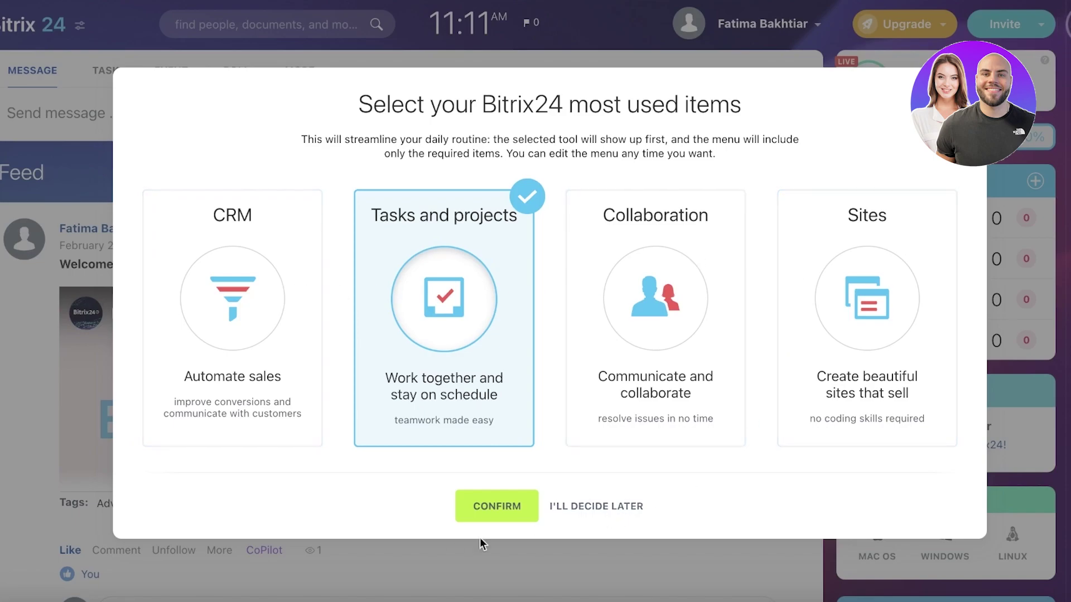
left_click(481, 505)
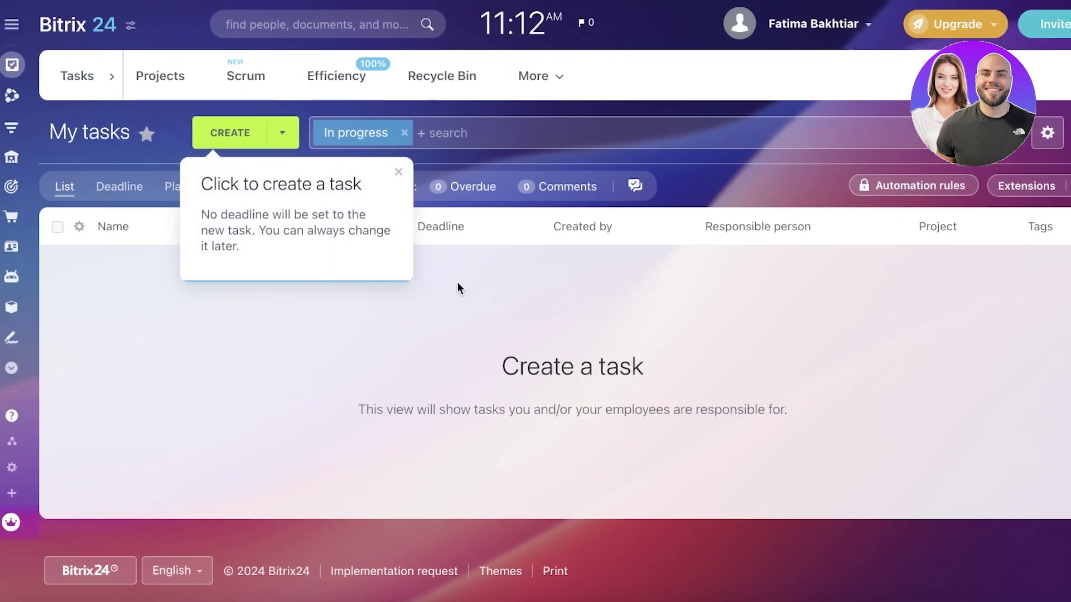
Dismiss the task hint, expand the sidebar to show section names, and return to My tasks
left_click(398, 173)
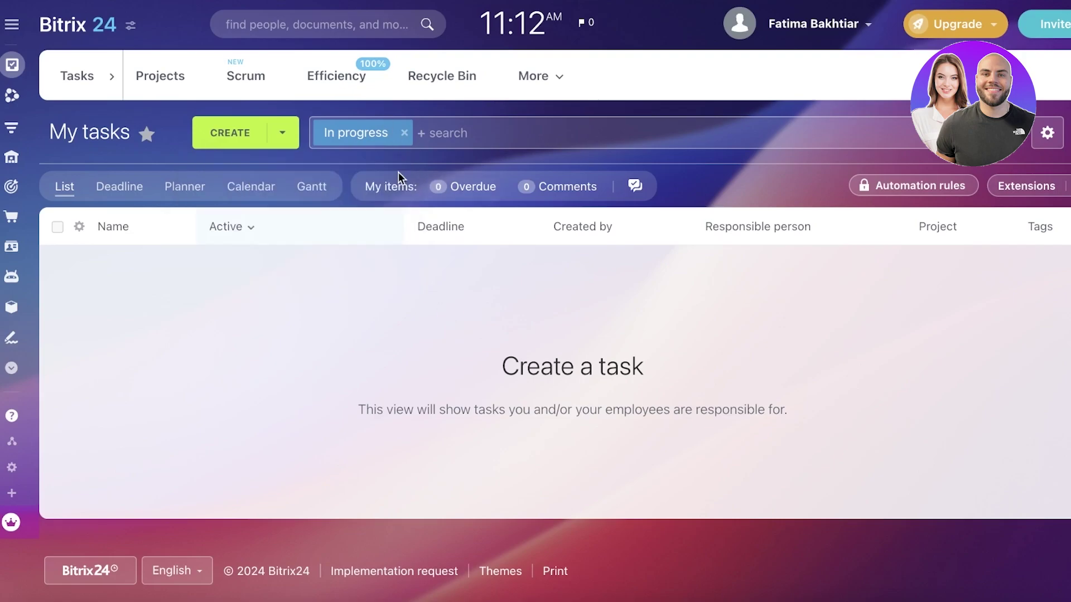
left_click(9, 29)
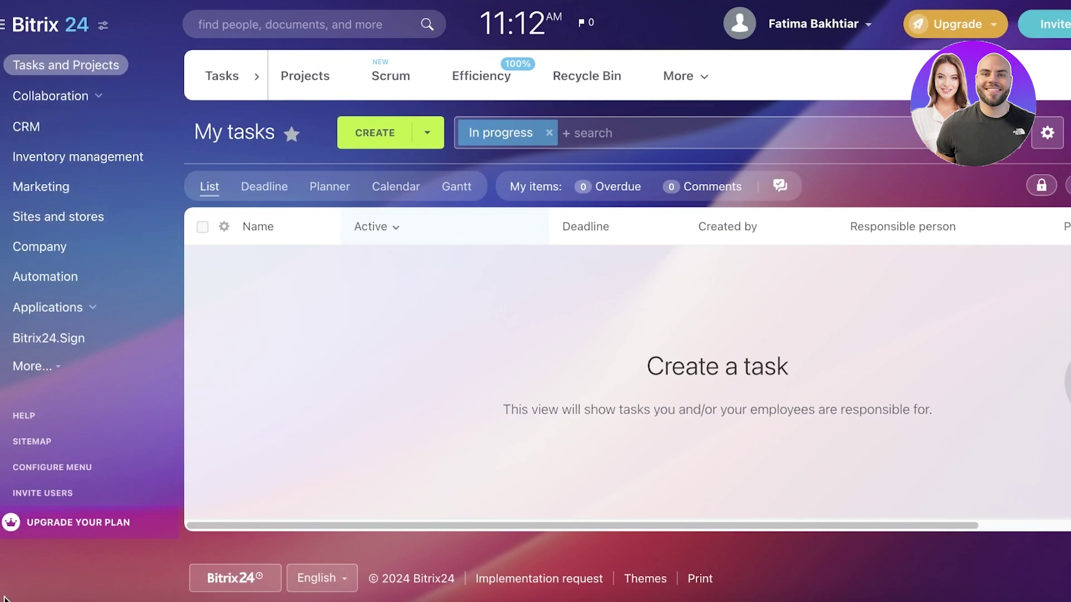
left_click(45, 96)
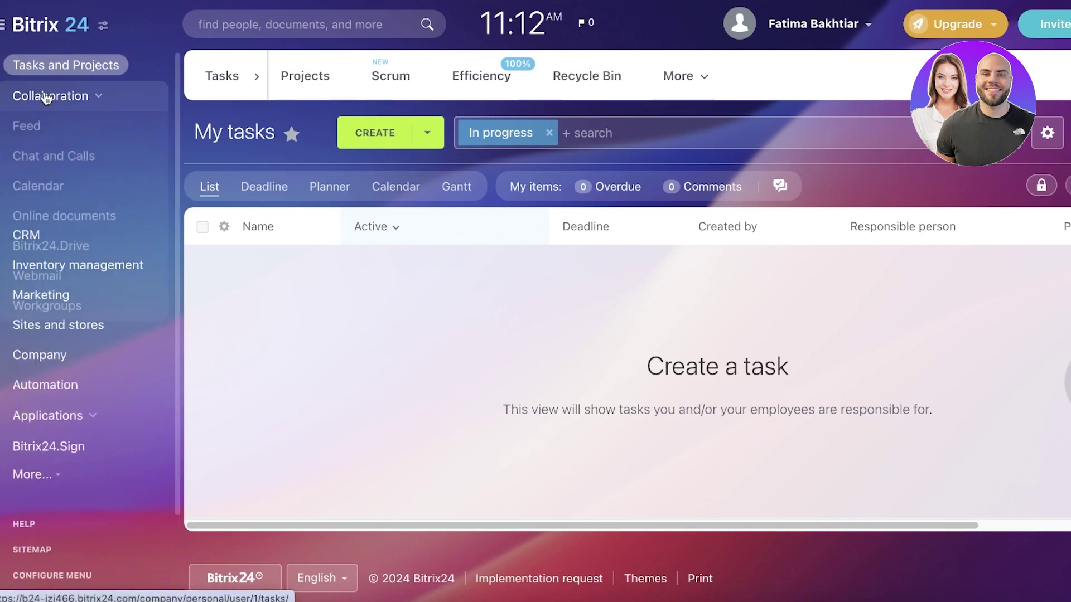
left_click(45, 97)
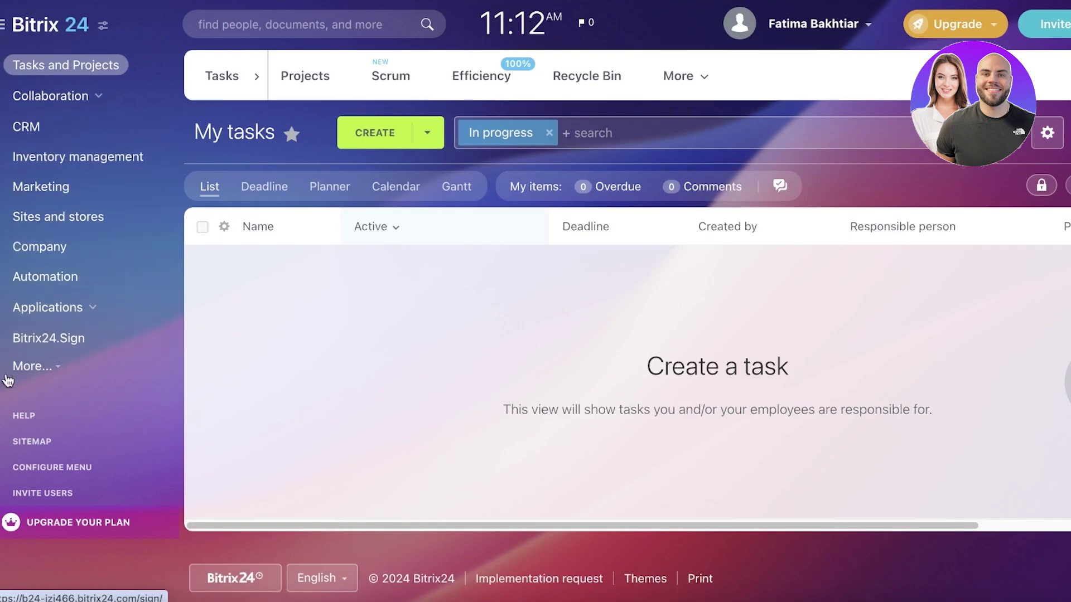
left_click(52, 68)
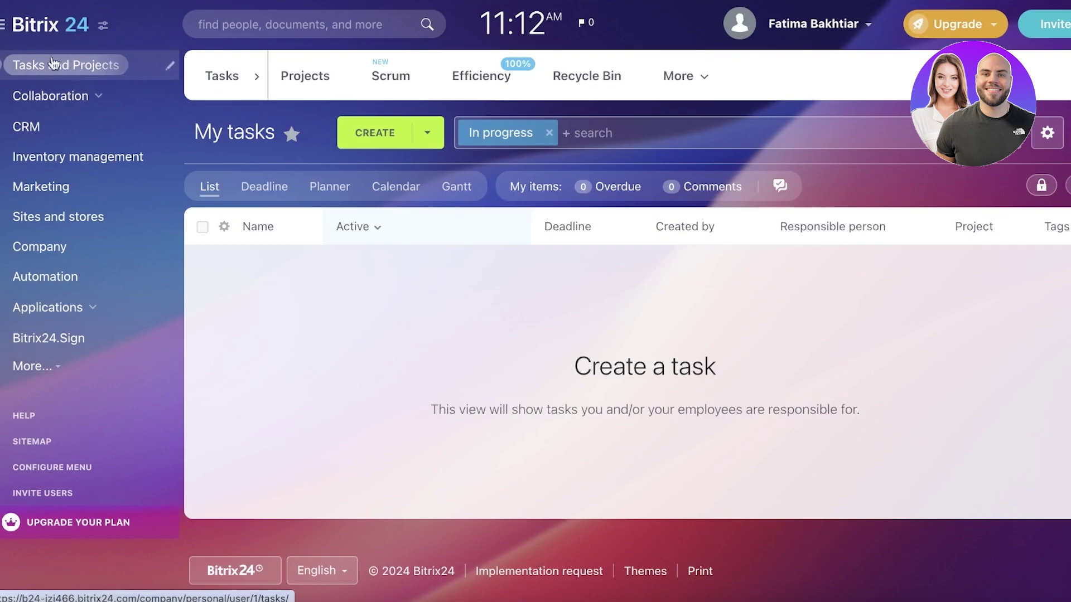
Try a new task and the Tasks and Projects rearrange options, then cancel both
left_click(375, 133)
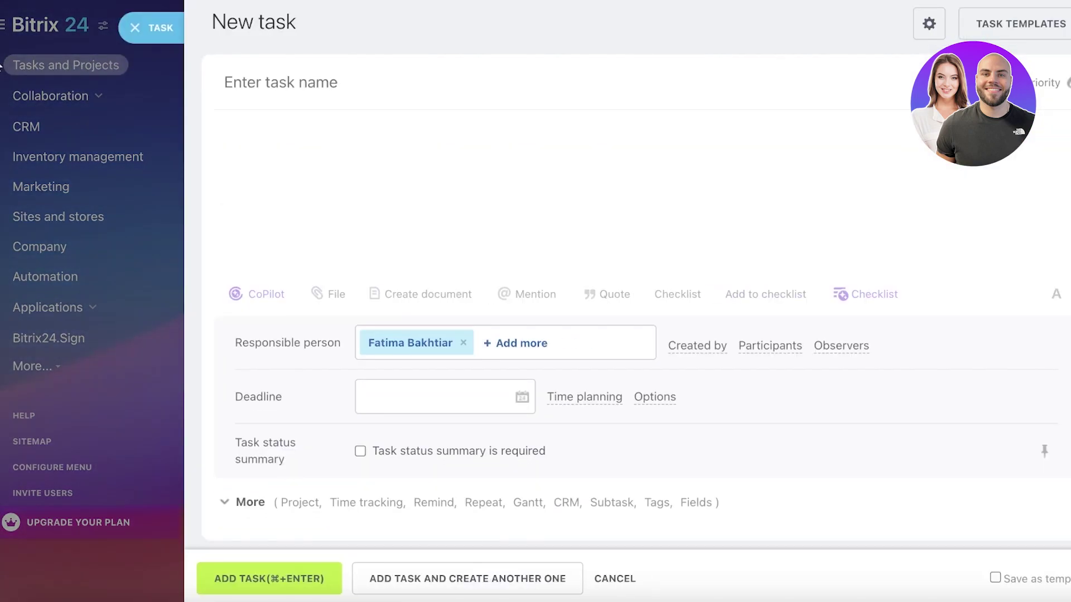
left_click(1, 69)
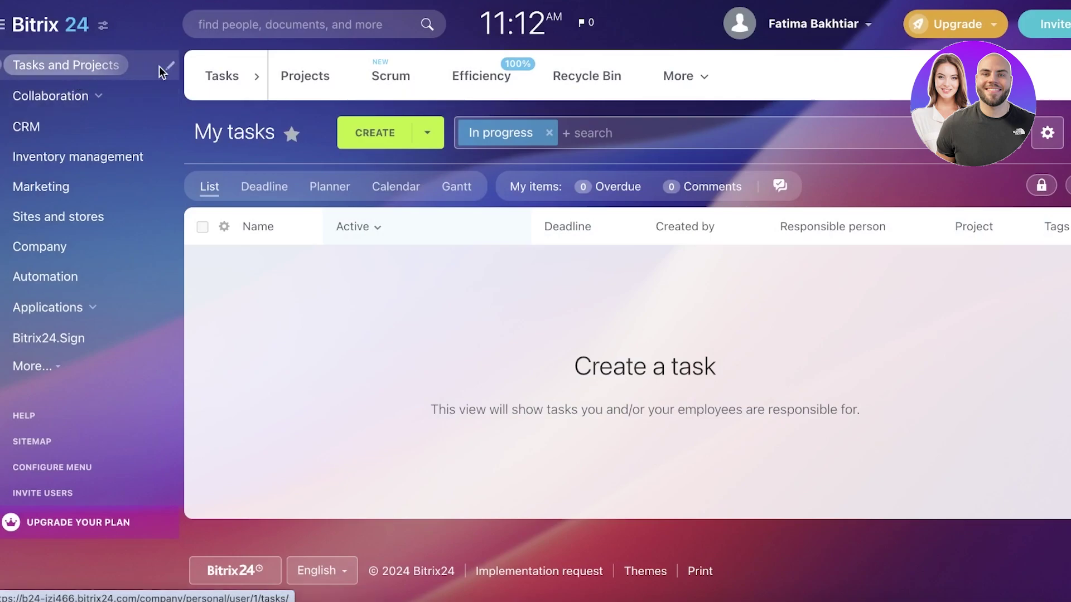
left_click(169, 69)
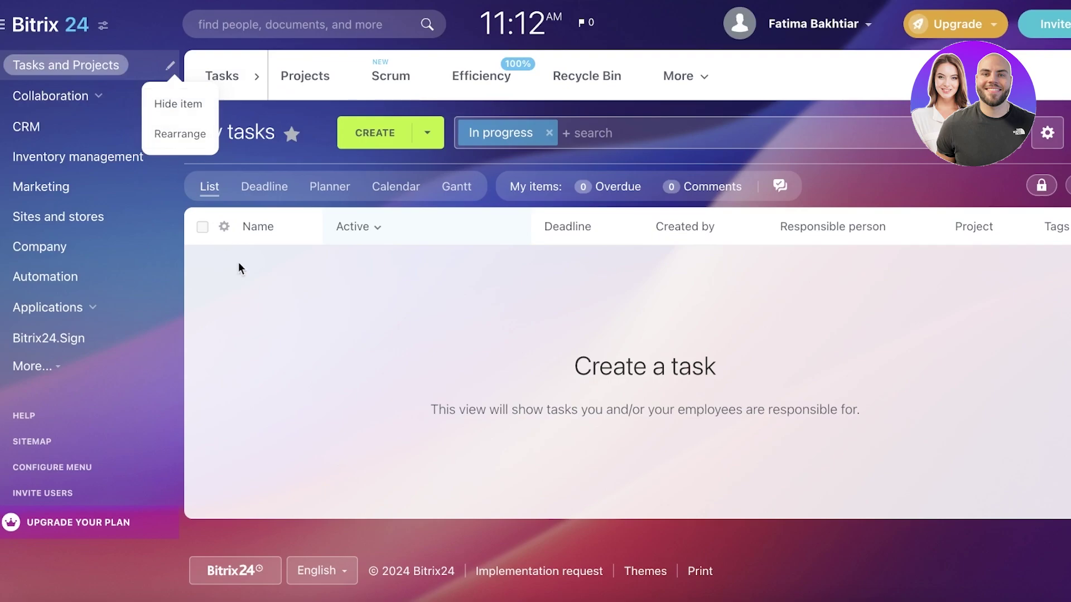
left_click(356, 253)
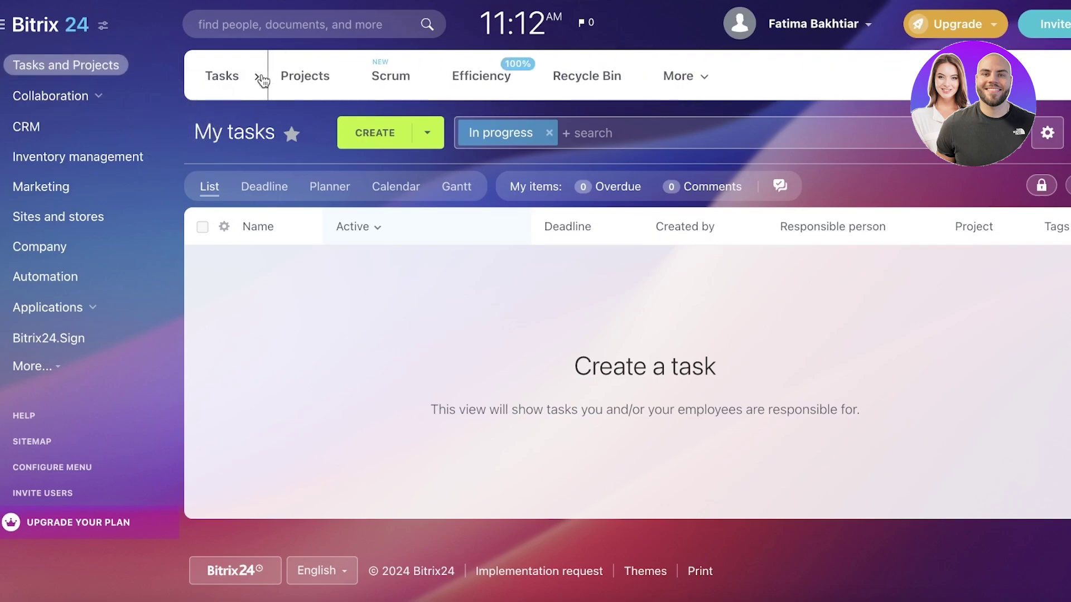
Clear the My filter on Projects and start a new project of type Project
left_click(305, 77)
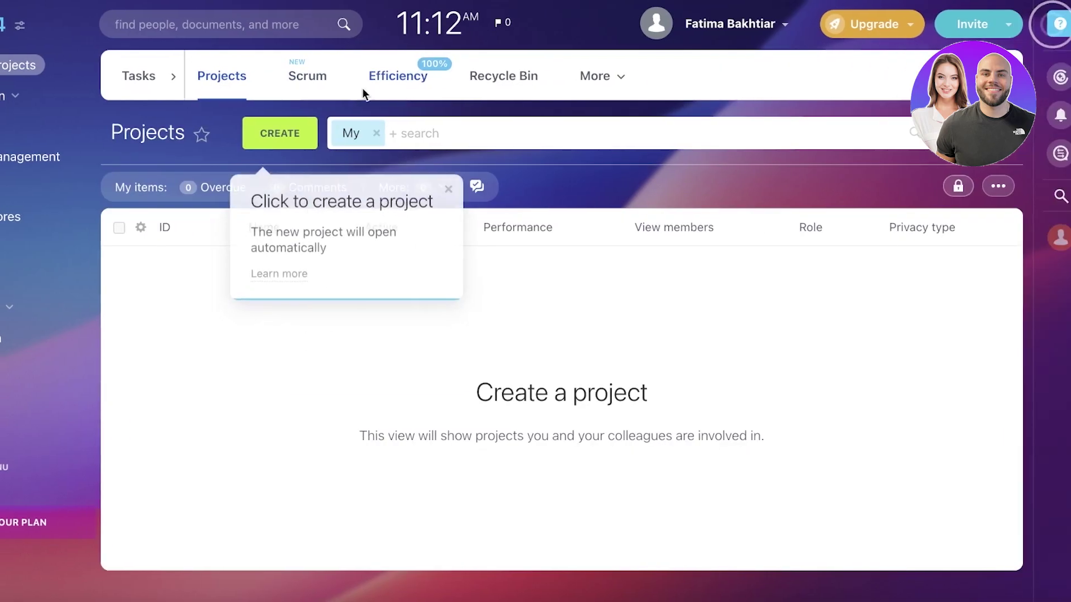
left_click(363, 133)
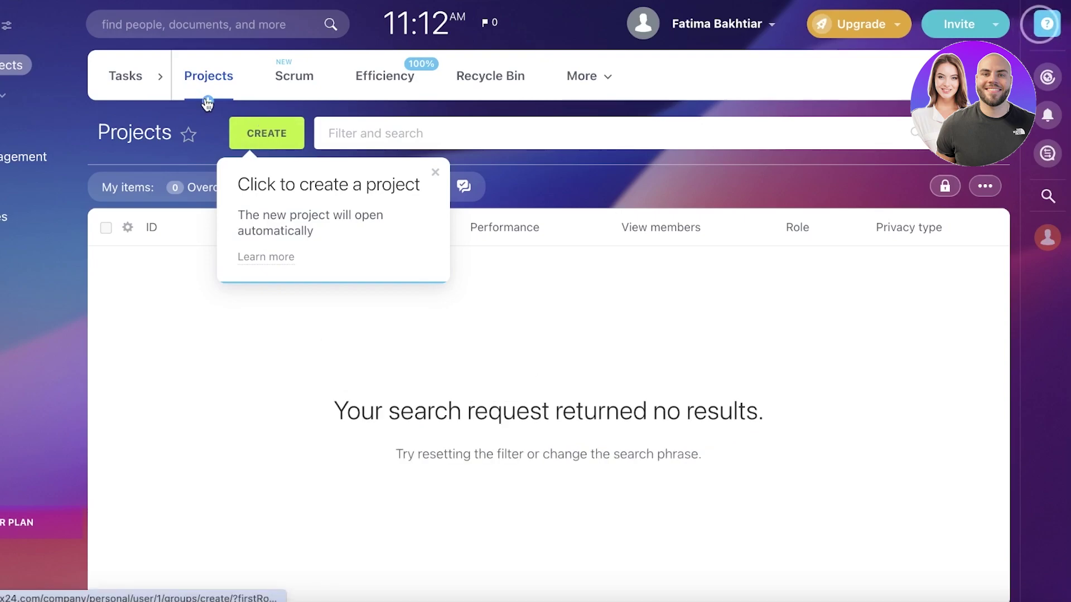
left_click(264, 133)
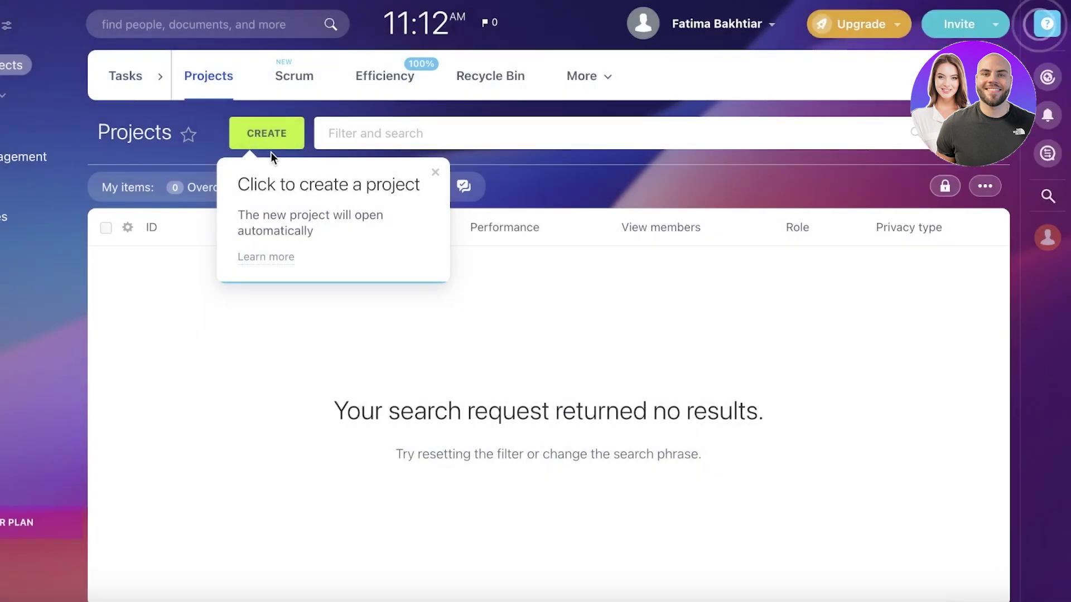
left_click(274, 133)
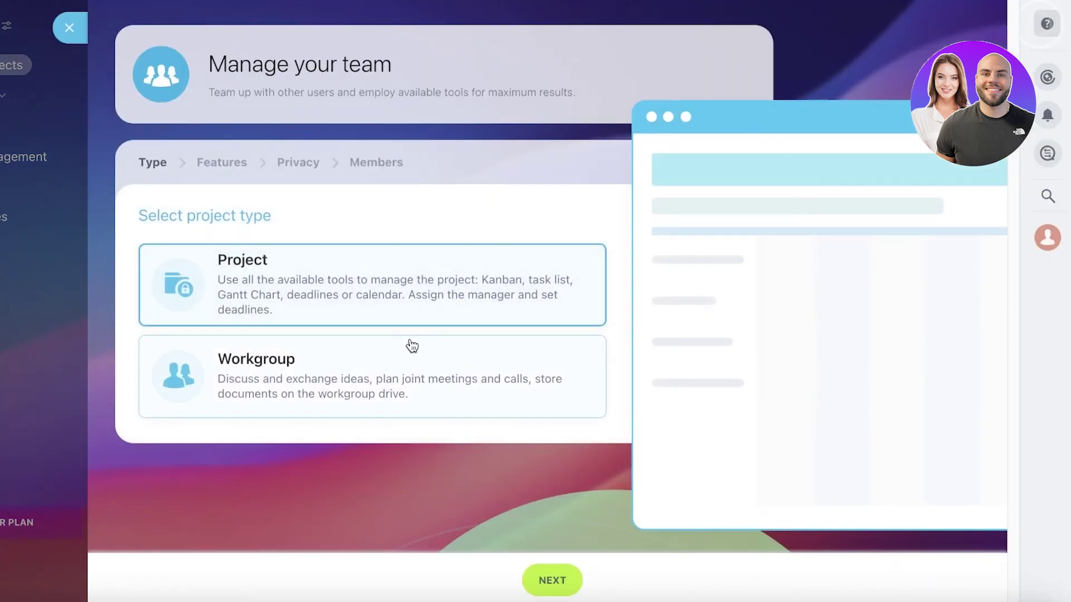
left_click(406, 375)
left_click(373, 292)
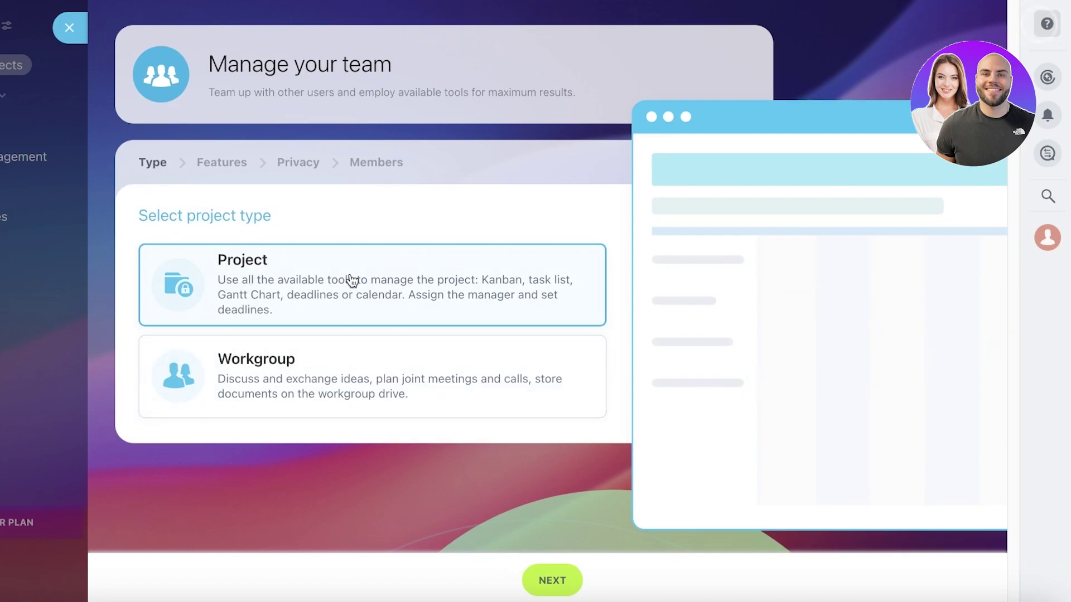
Name the new project 'Website Launch'
left_click(555, 581)
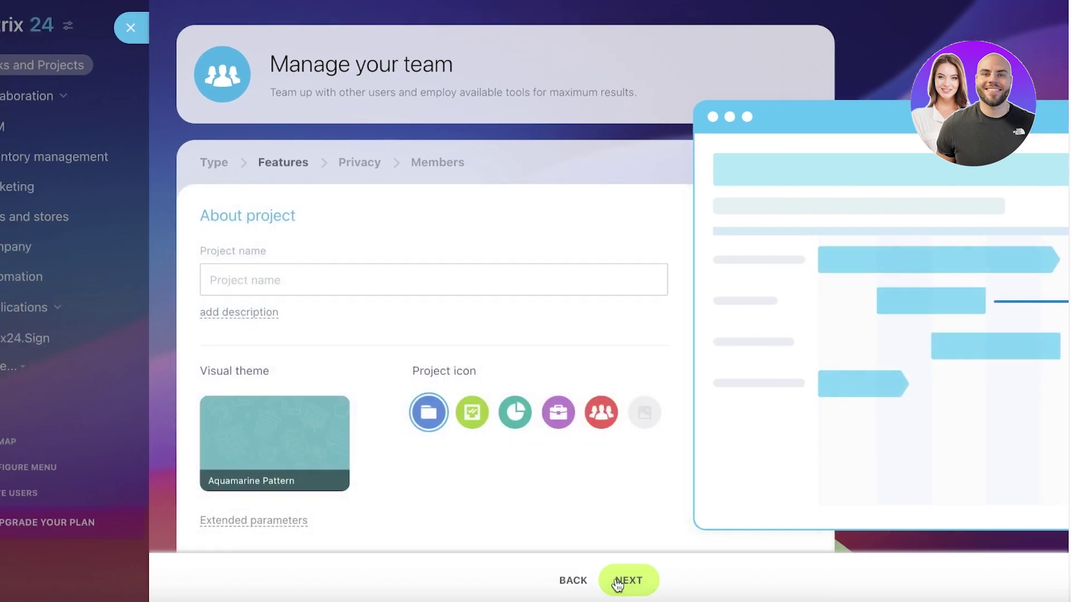
left_click(390, 278)
type("A")
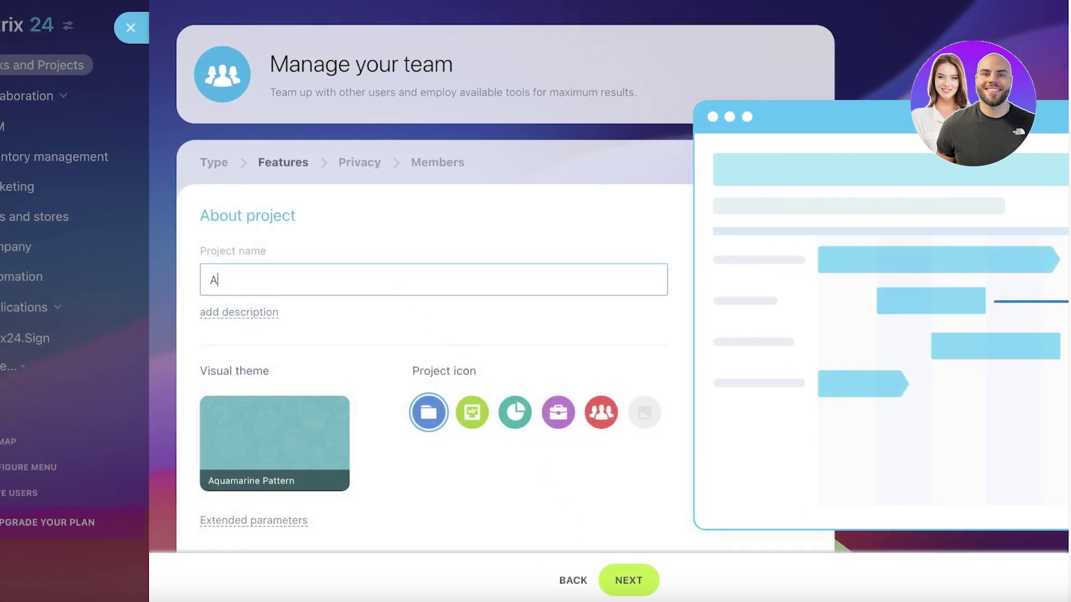
key("BackSpace")
type("Ma")
key("BackSpace")
key("BackSpace")
key("BackSpace")
type("Website Launch")
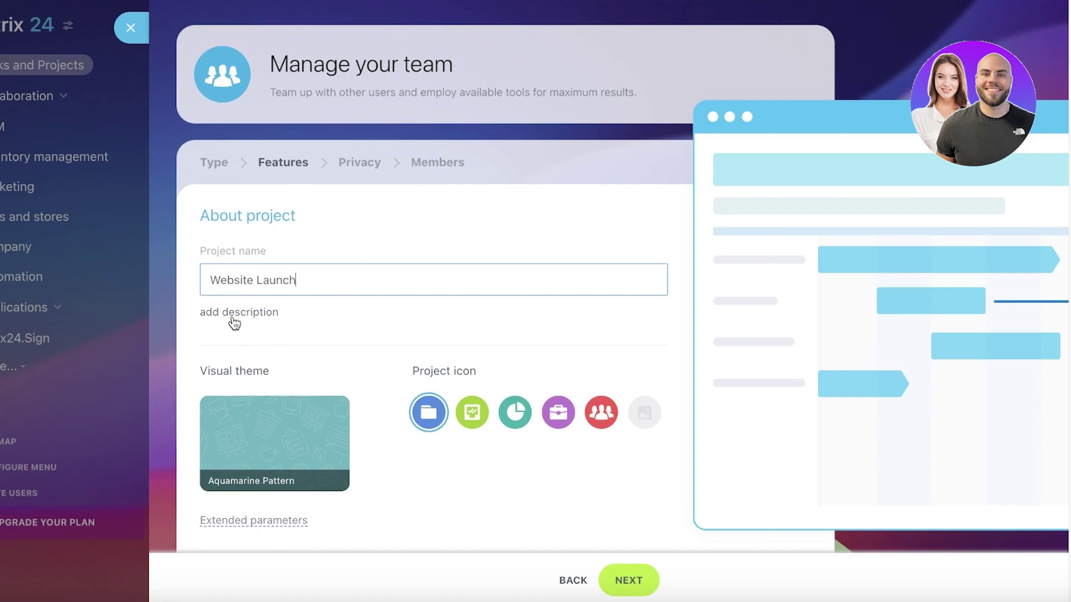
Add the project description 'Lauching our first e-store.'
left_click(239, 313)
scroll(239, 334, "down", 4)
left_click(285, 174)
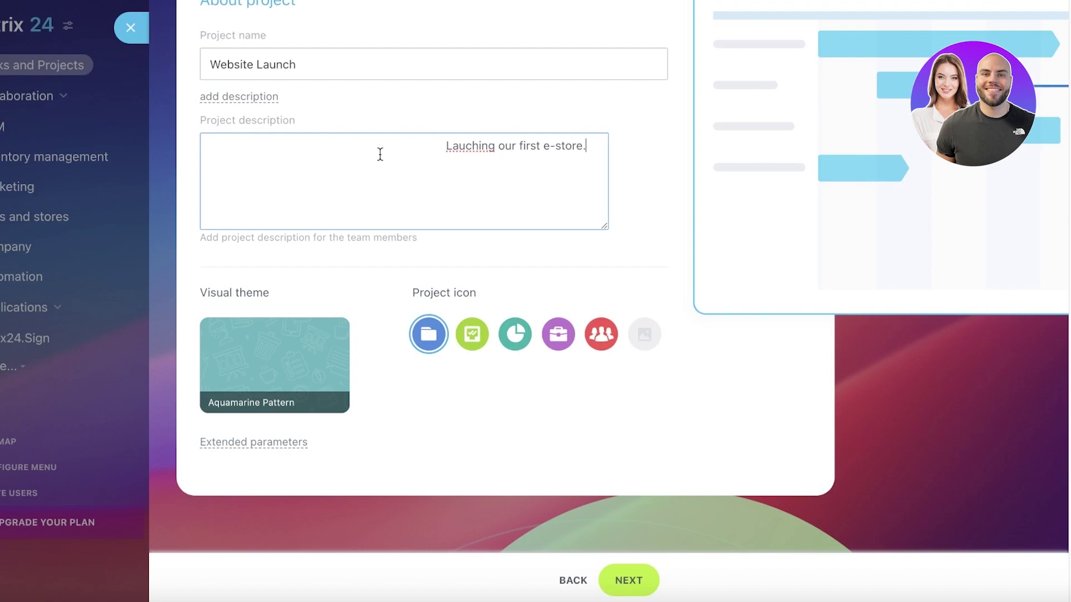
left_click(363, 282)
Apply the Saturn visual theme to the Website Launch project
mouse_move(336, 328)
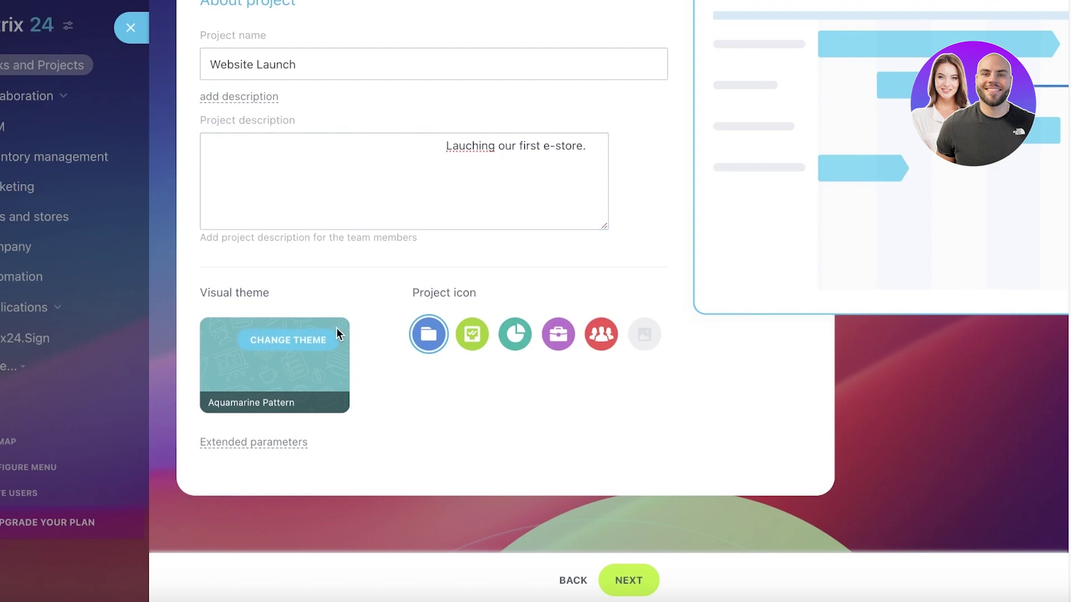
left_click(304, 350)
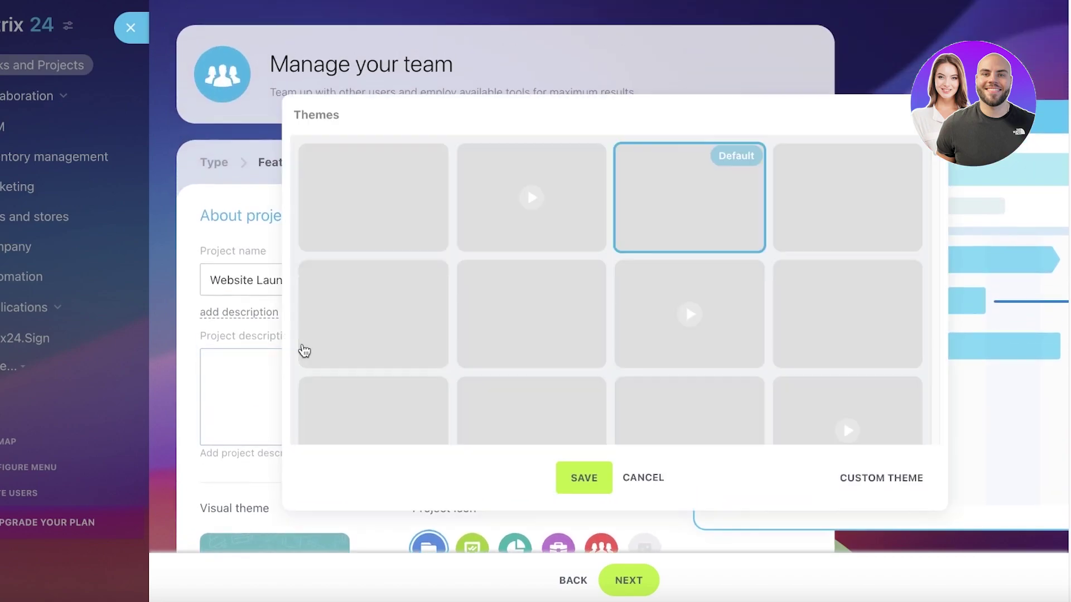
scroll(745, 270, "down", 5)
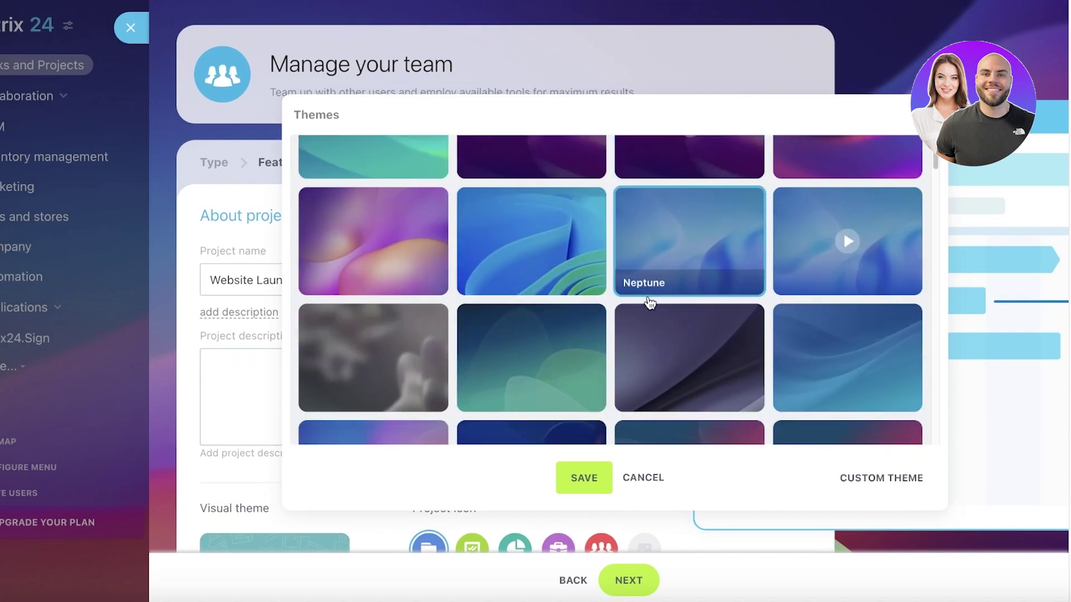
scroll(647, 301, "down", 8)
scroll(649, 304, "down", 15)
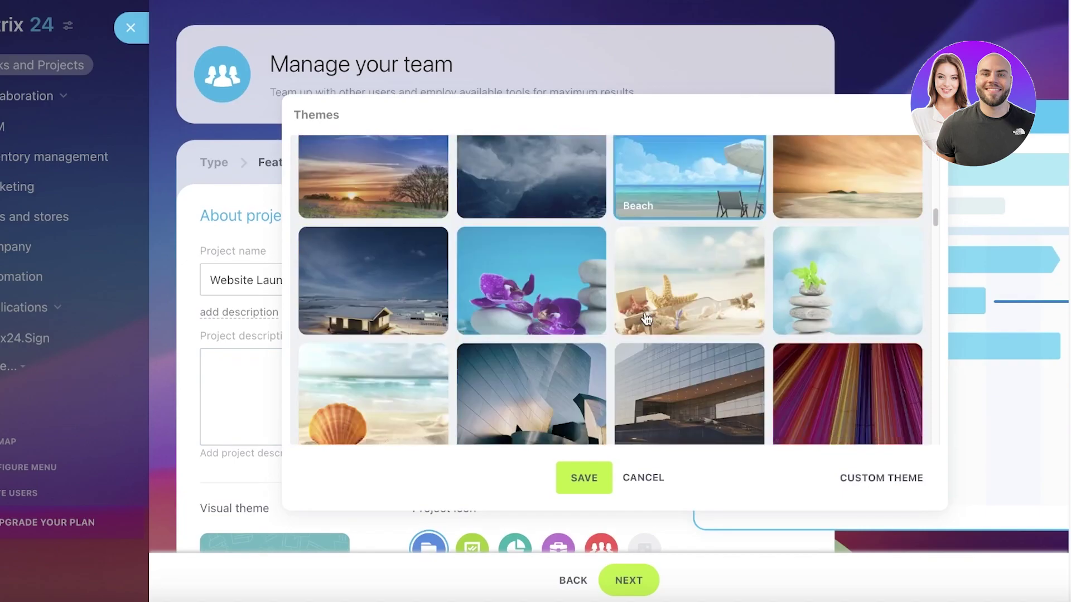
scroll(648, 323, "up", 20)
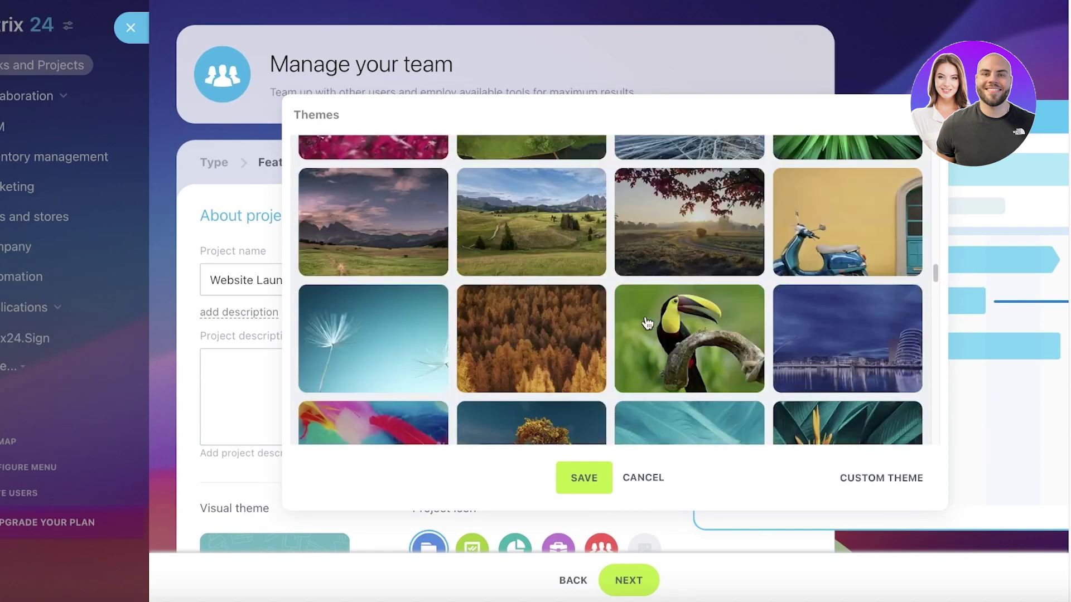
scroll(474, 318, "down", 10)
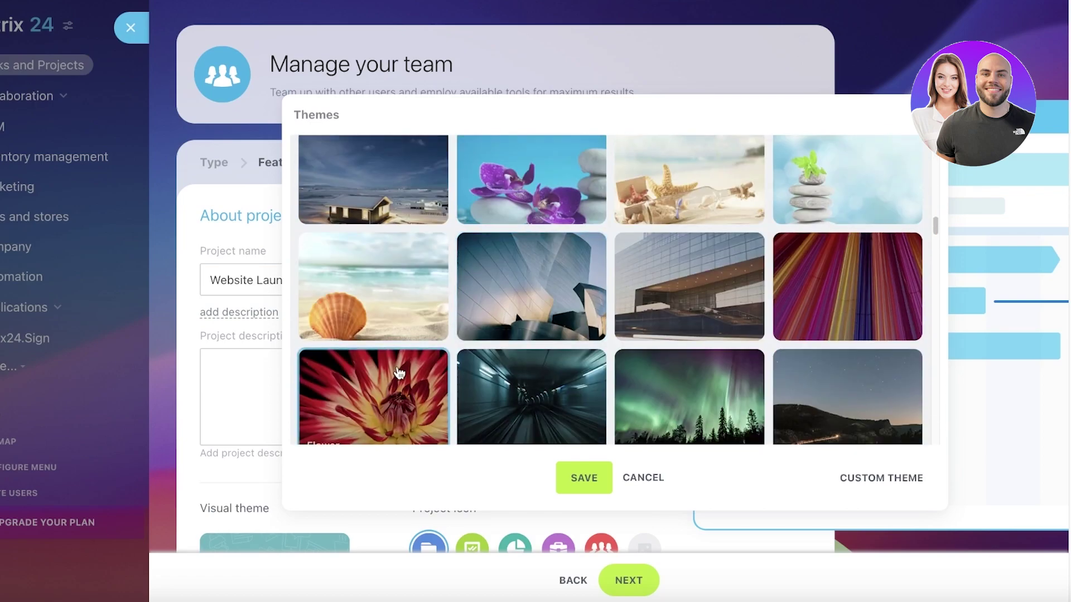
scroll(459, 325, "up", 10)
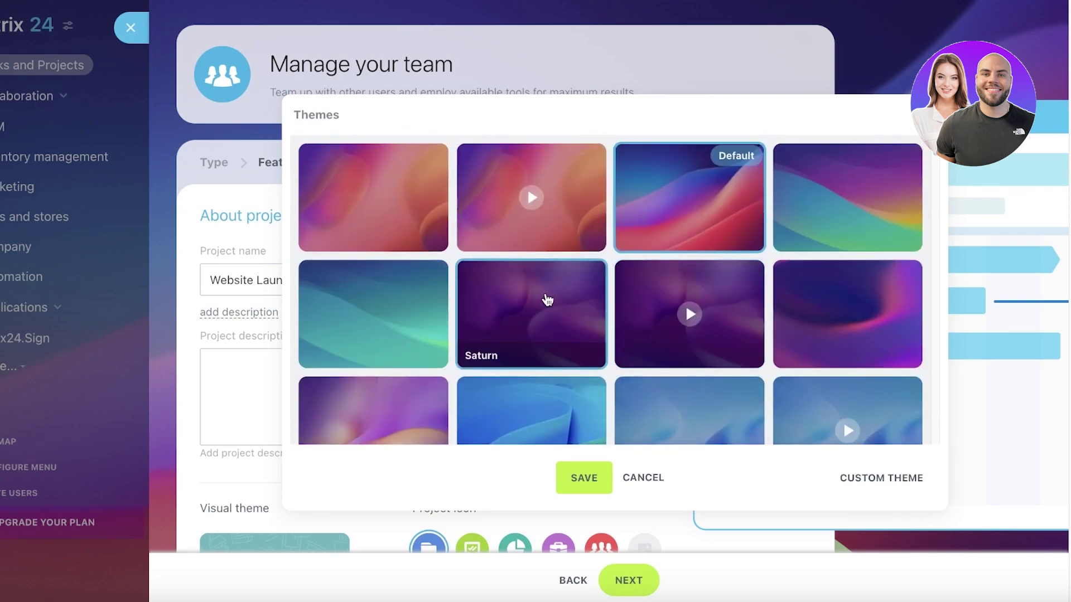
scroll(545, 299, "down", 3)
scroll(545, 222, "up", 1)
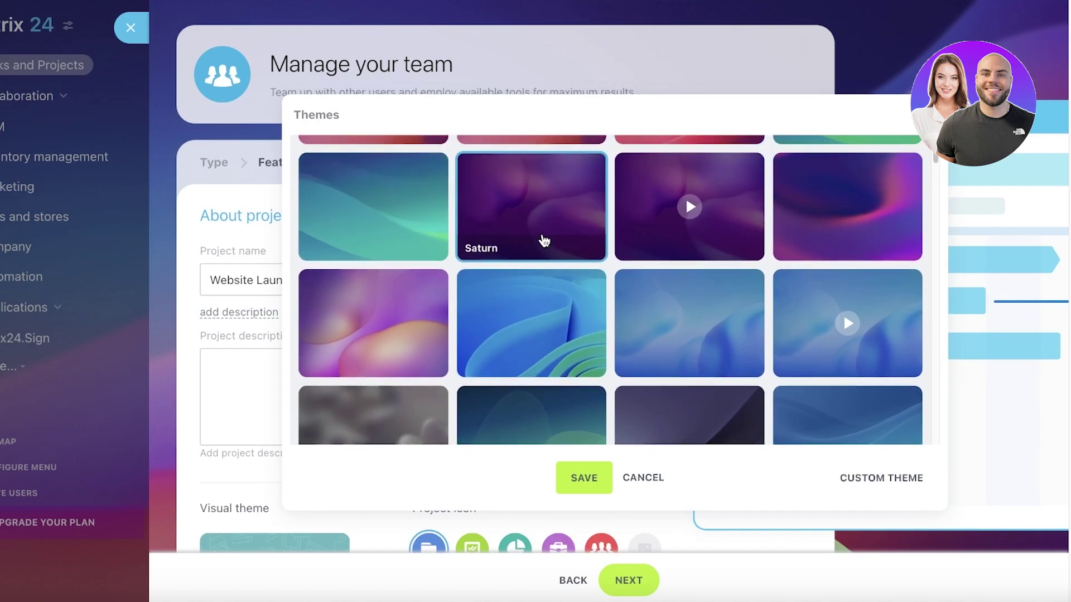
scroll(545, 241, "down", 3)
scroll(545, 240, "up", 5)
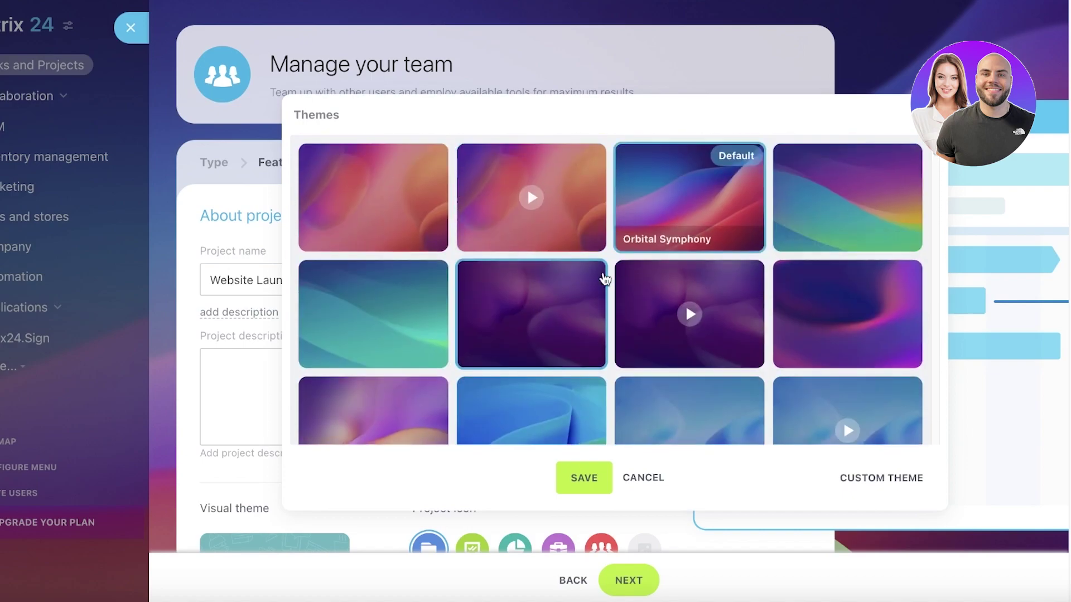
left_click(577, 481)
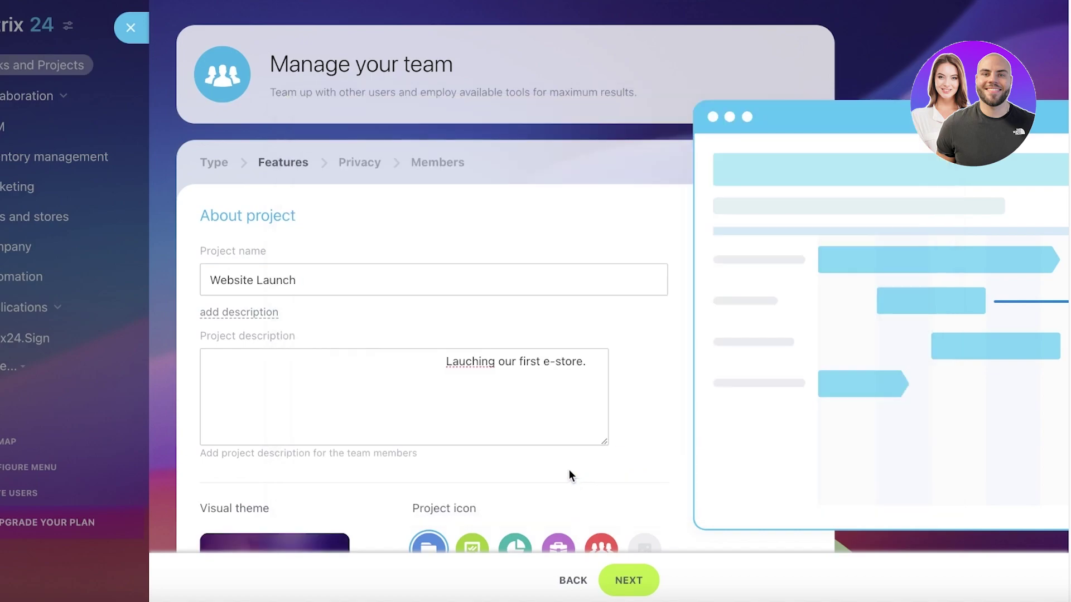
Choose the green project icon
scroll(411, 422, "down", 4)
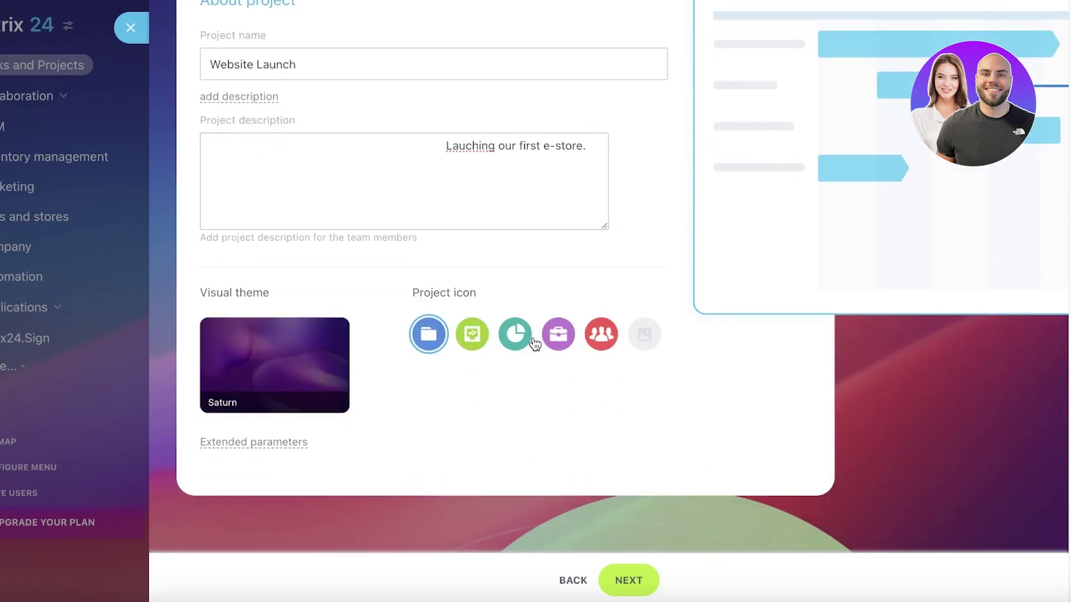
left_click(467, 337)
scroll(497, 343, "up", 4)
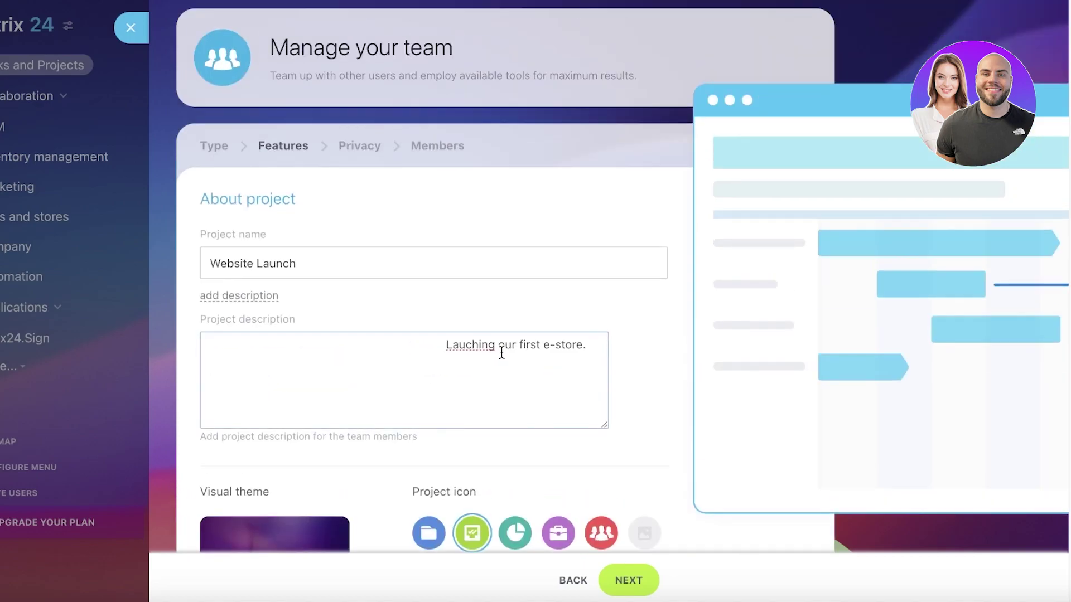
scroll(502, 353, "down", 4)
Set the project's privacy to Private and move on to the Members step
left_click(624, 577)
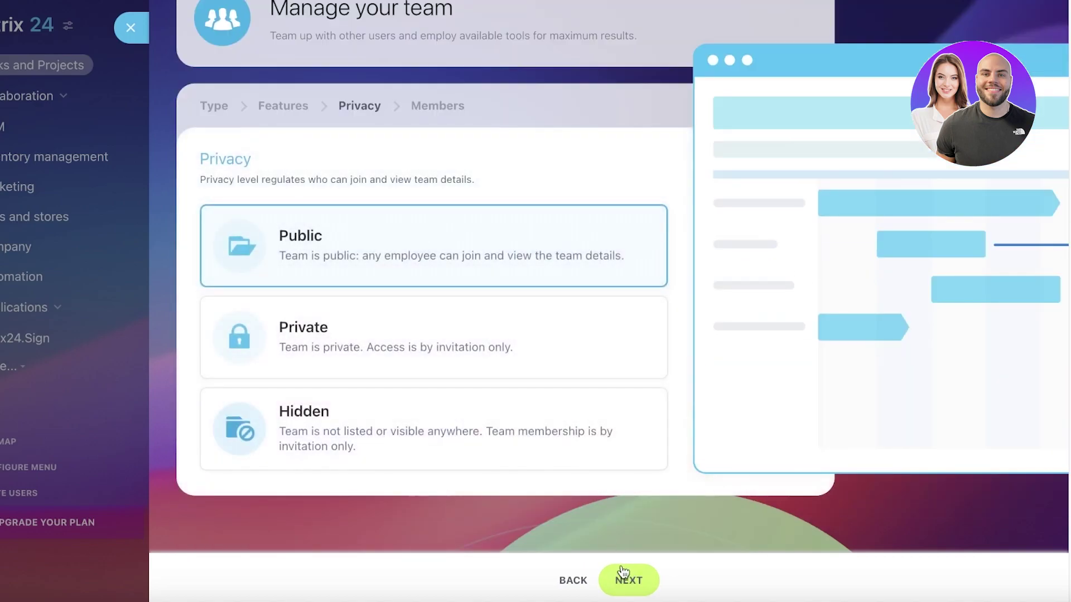
scroll(360, 217, "up", 1)
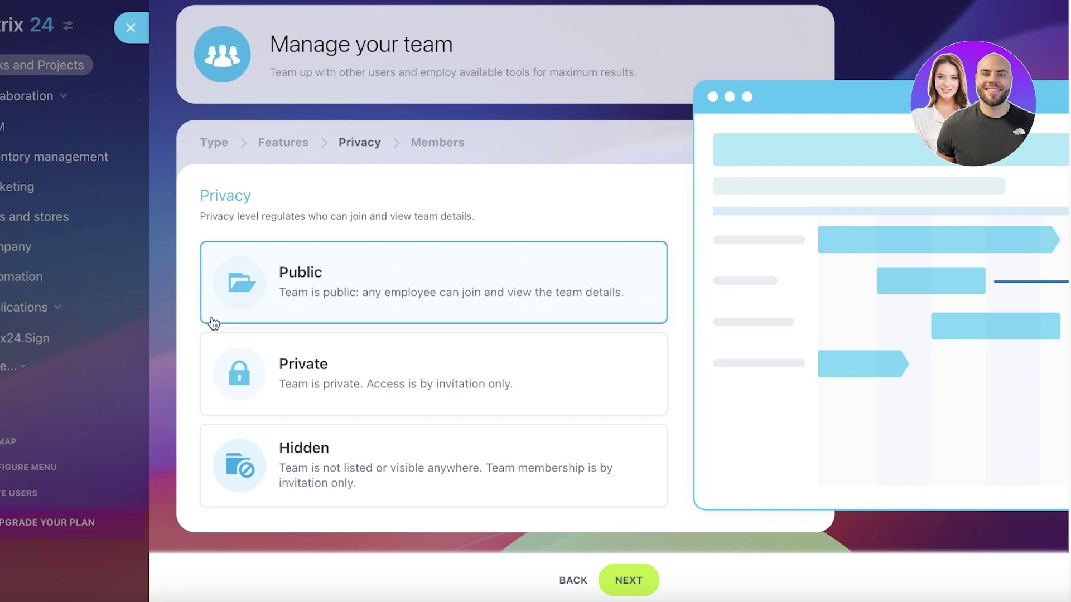
left_click(310, 386)
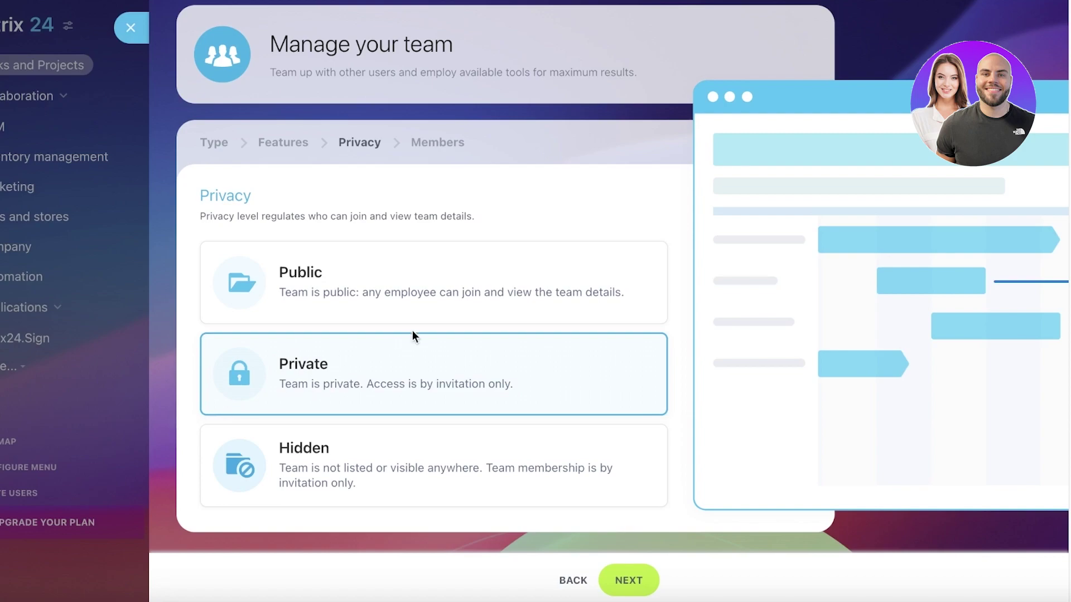
left_click(372, 460)
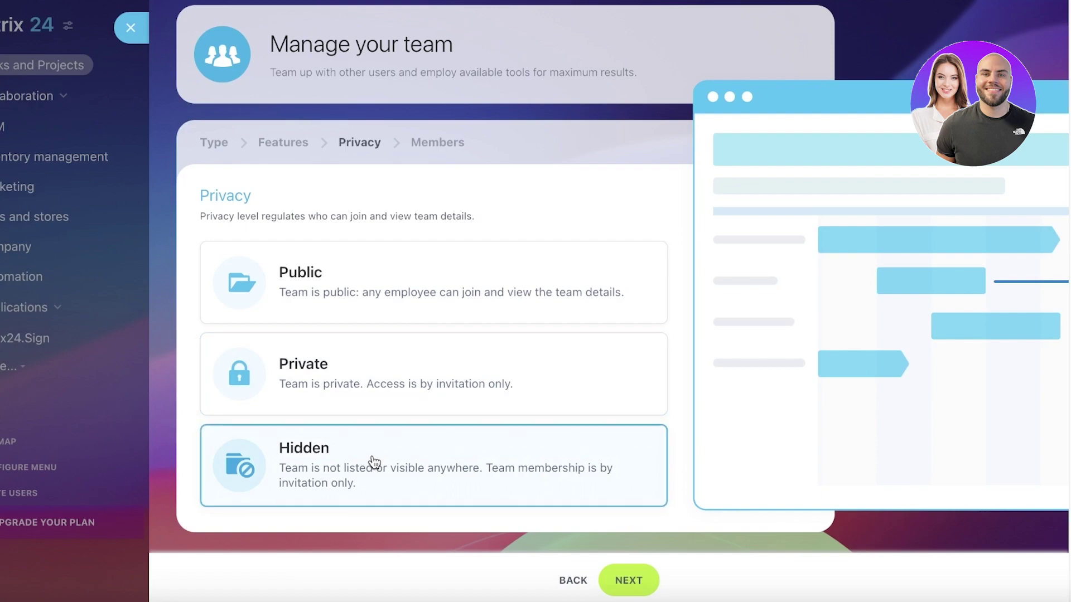
left_click(318, 372)
left_click(636, 581)
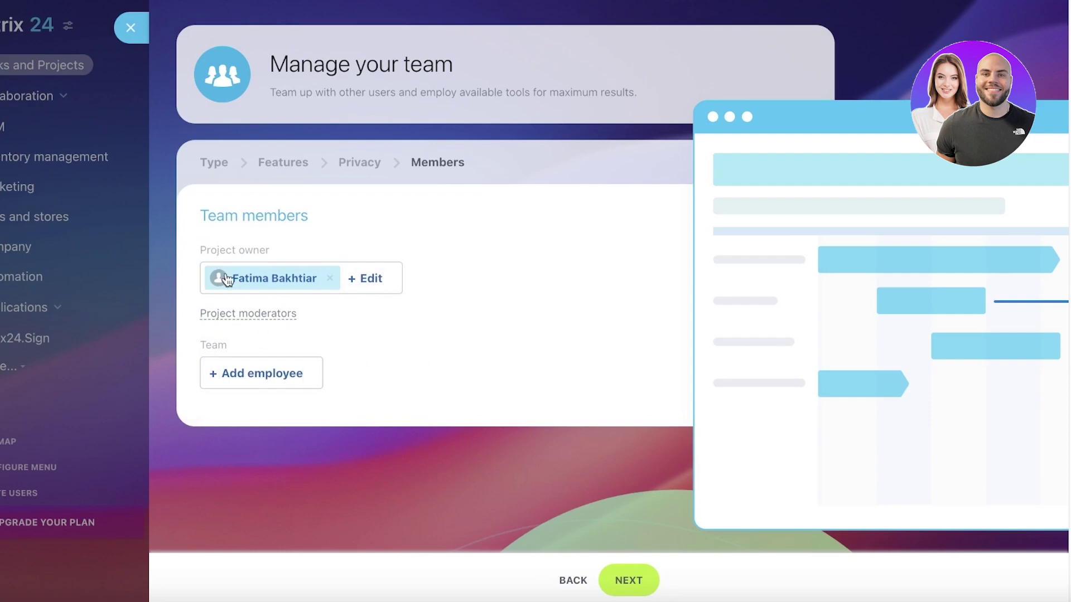
Keep the assigned project owner and add a project moderators field
left_click(357, 282)
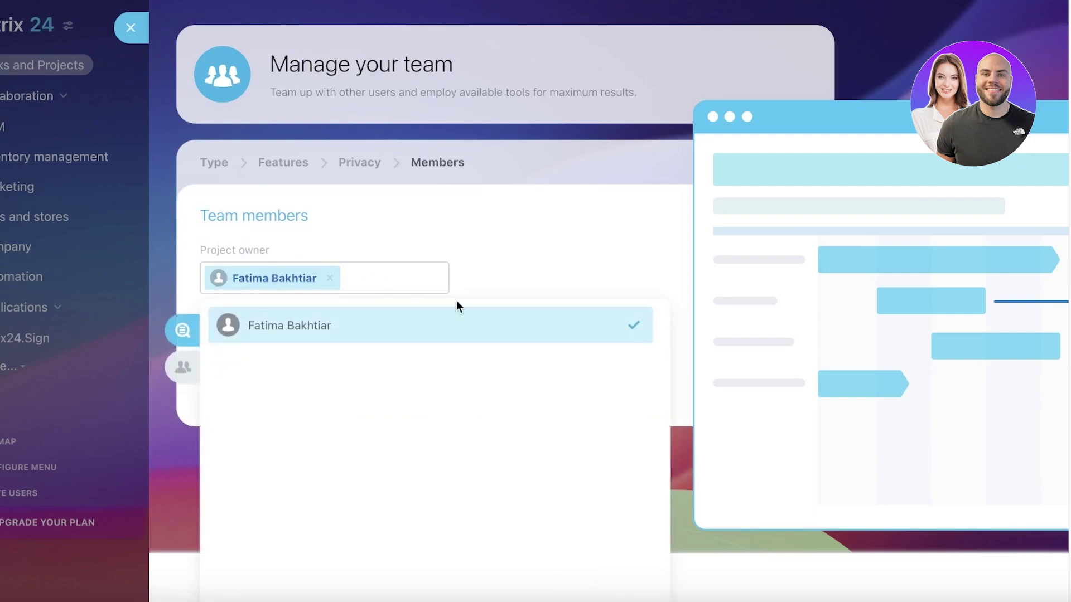
left_click(594, 220)
left_click(270, 316)
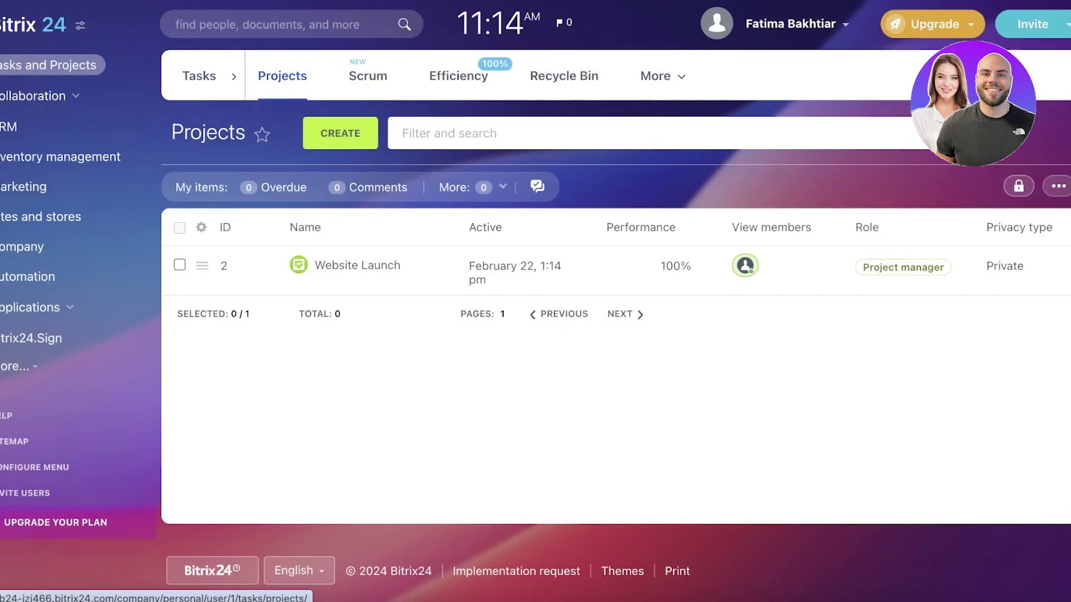
Open the Website Launch project from Projects and show its empty Tasks list
left_click(22, 64)
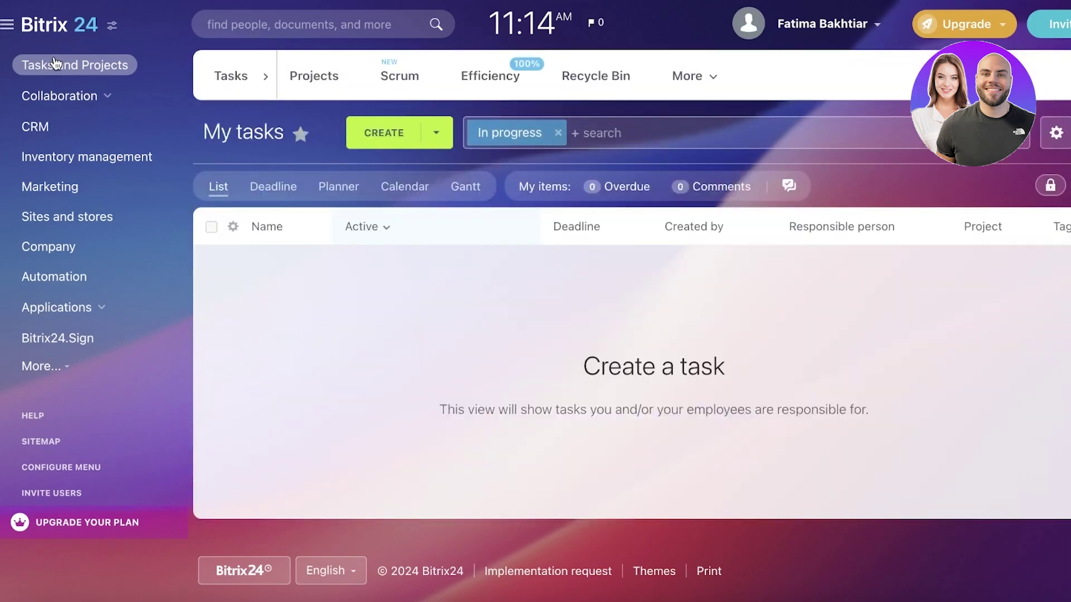
left_click(317, 72)
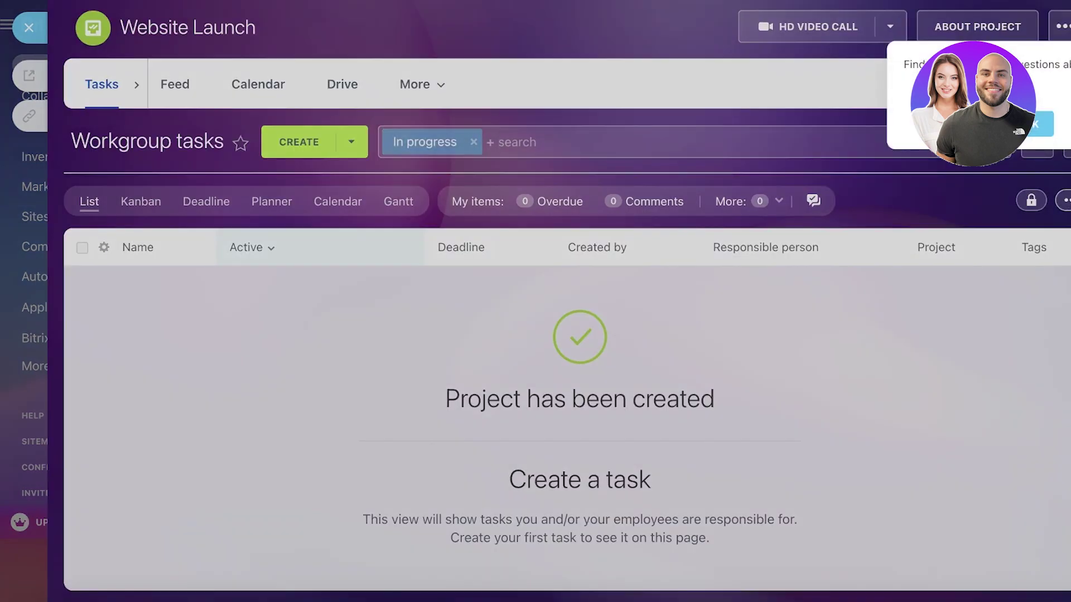
left_click(1041, 124)
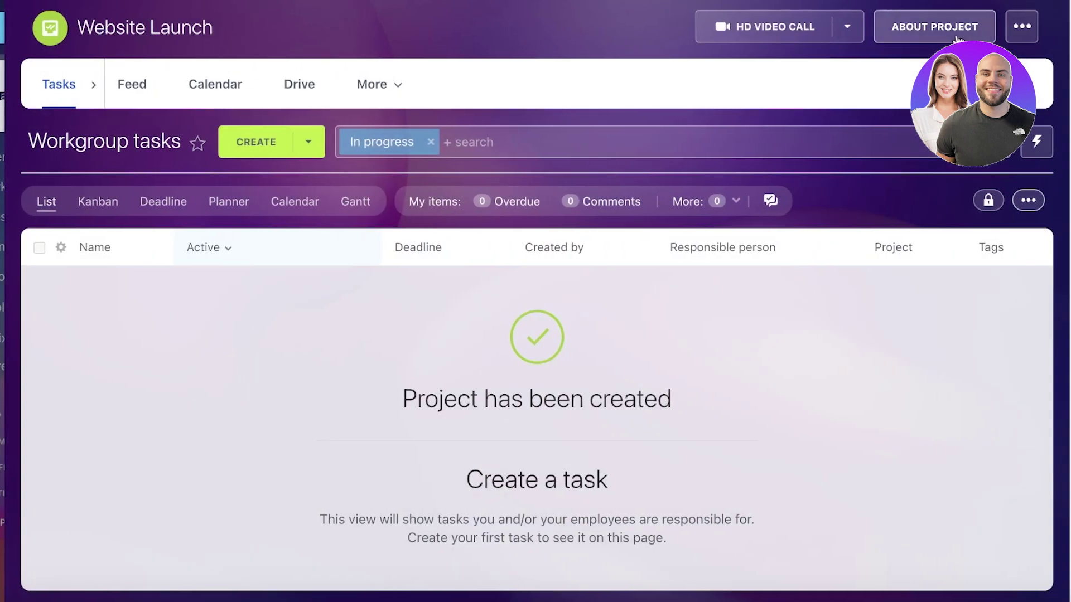
left_click(1011, 26)
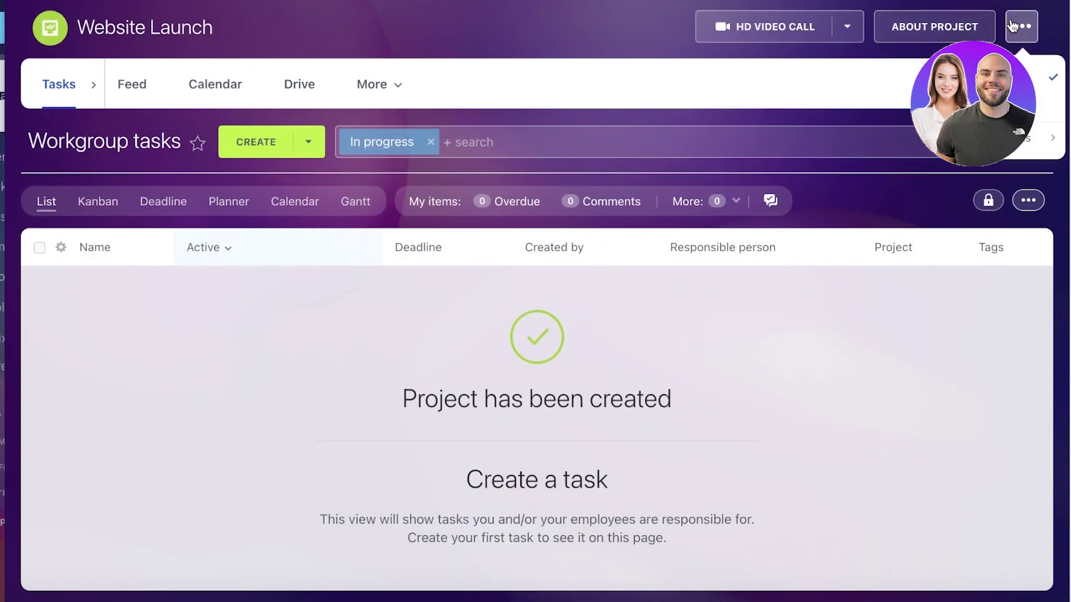
left_click(854, 32)
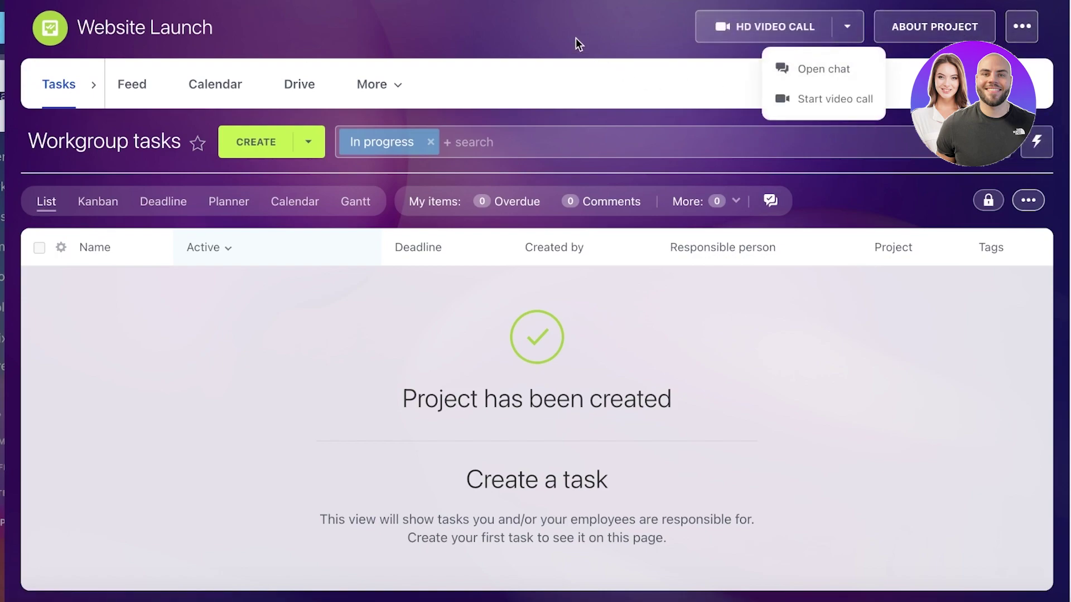
left_click(561, 26)
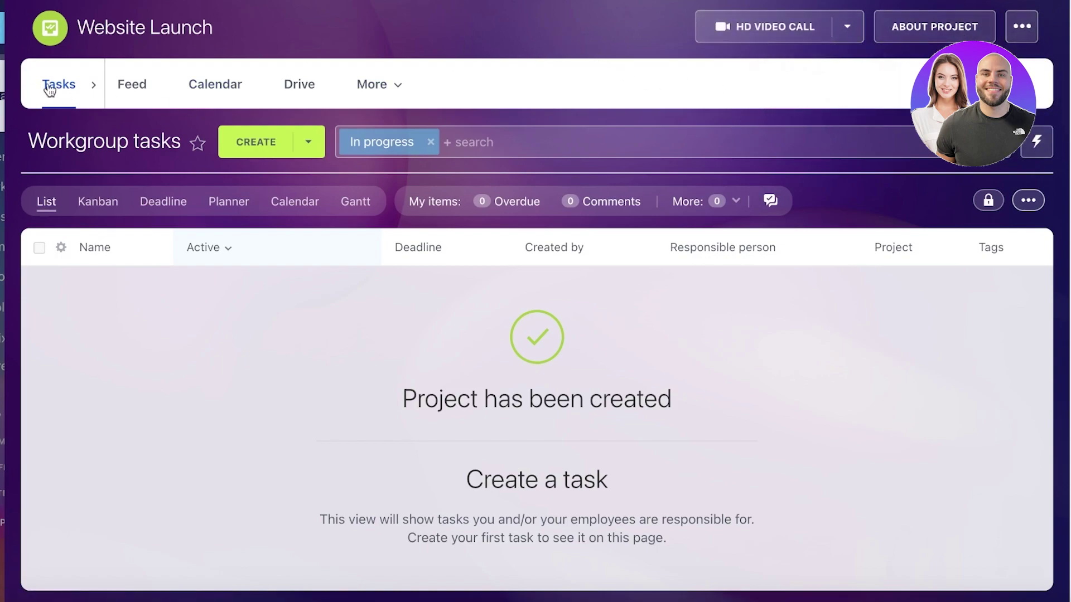
left_click(14, 78)
Show the project tasks on Kanban, clear the In progress filter, and view all task templates
left_click(90, 91)
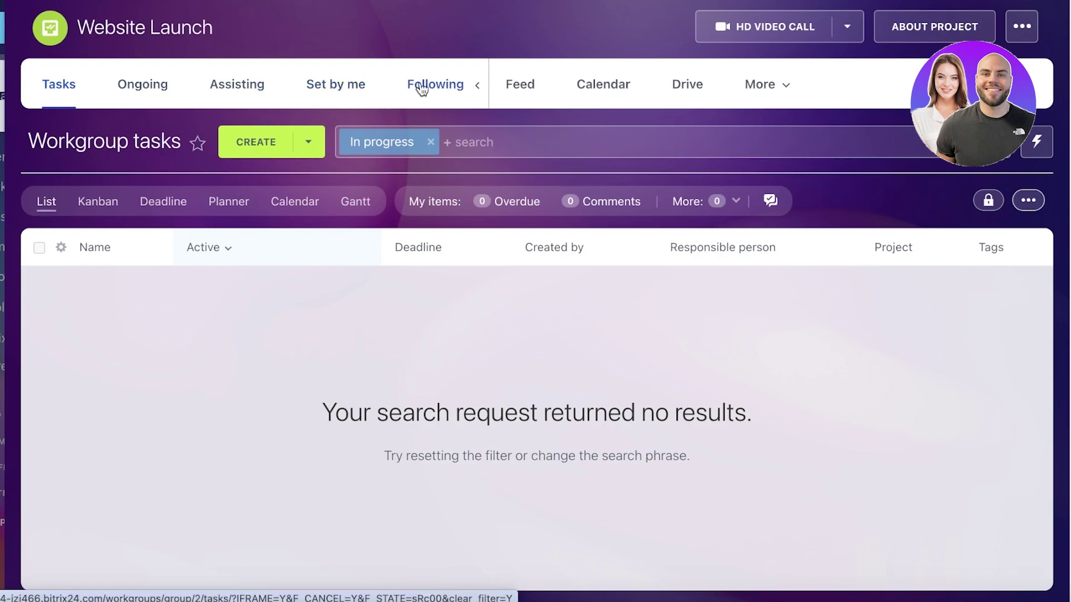
left_click(193, 207)
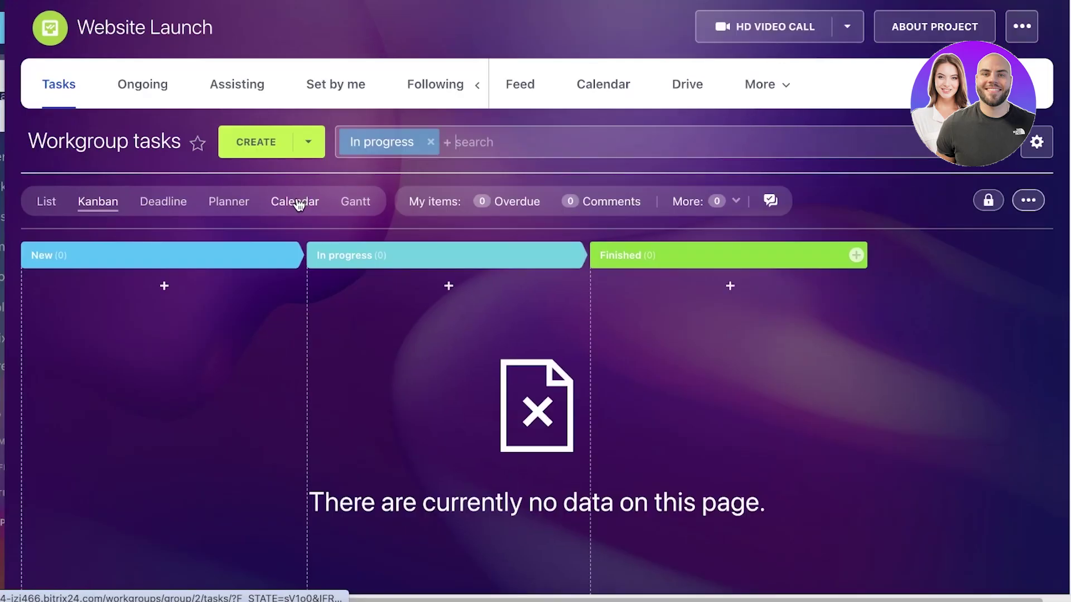
left_click(430, 141)
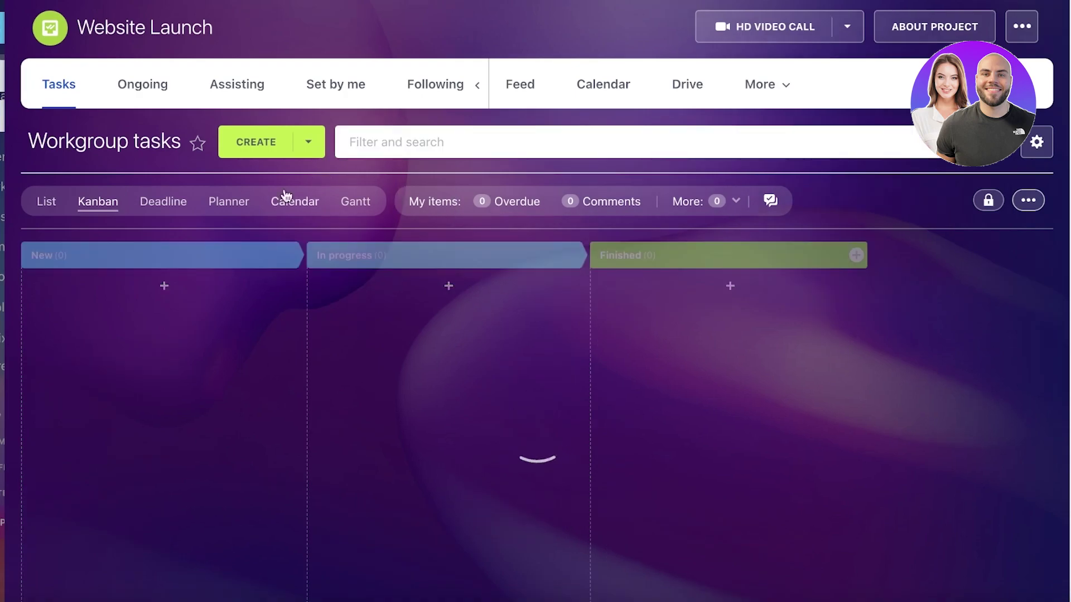
left_click(308, 141)
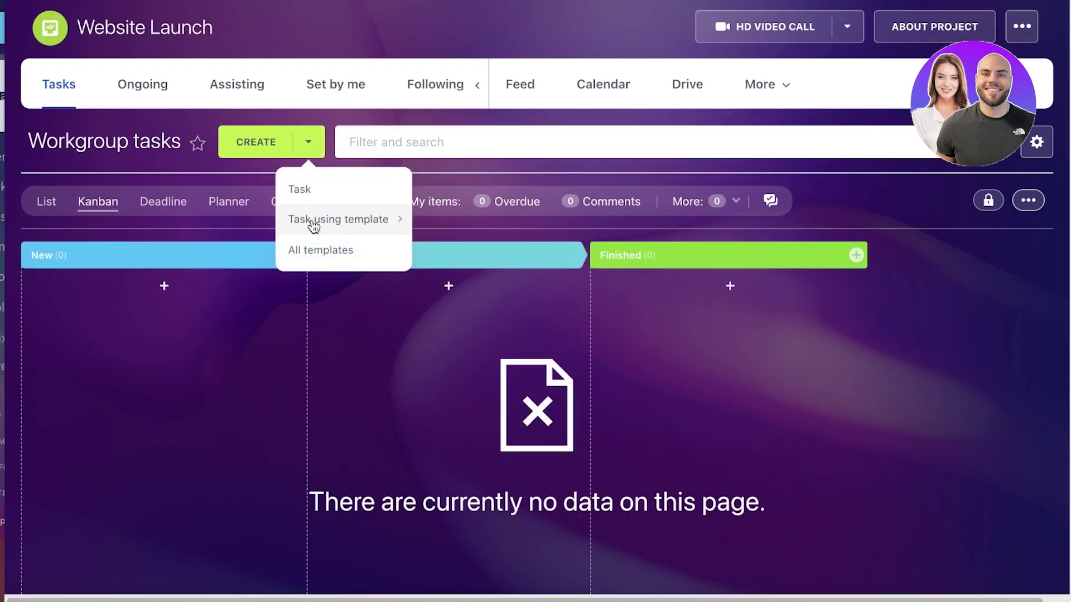
mouse_move(311, 224)
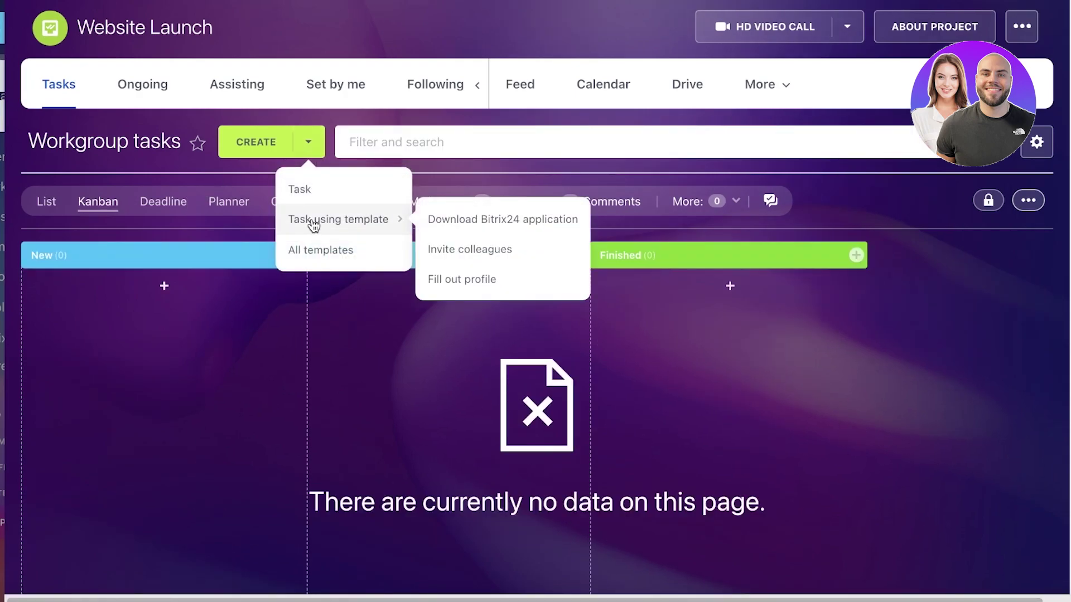
left_click(318, 262)
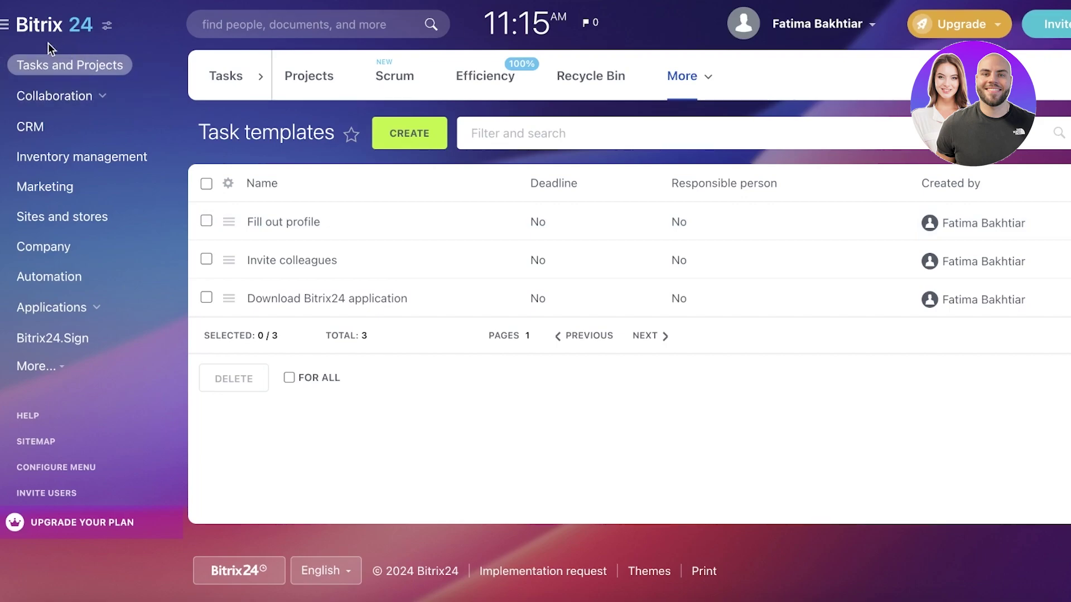
Reopen Website Launch from Projects, list its tasks, and start a new task
left_click(309, 75)
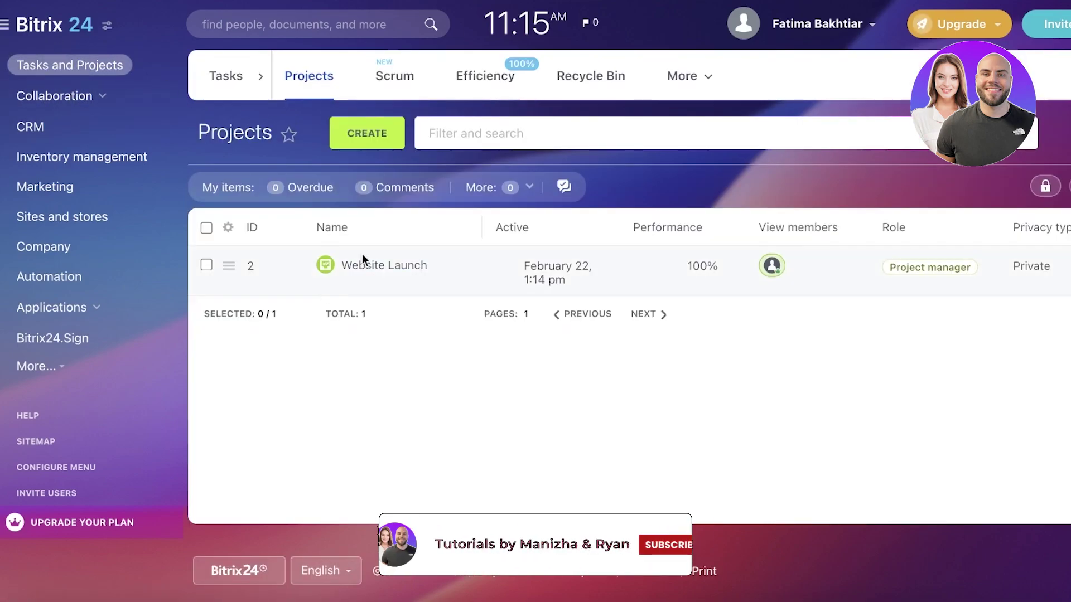
left_click(290, 276)
left_click(394, 266)
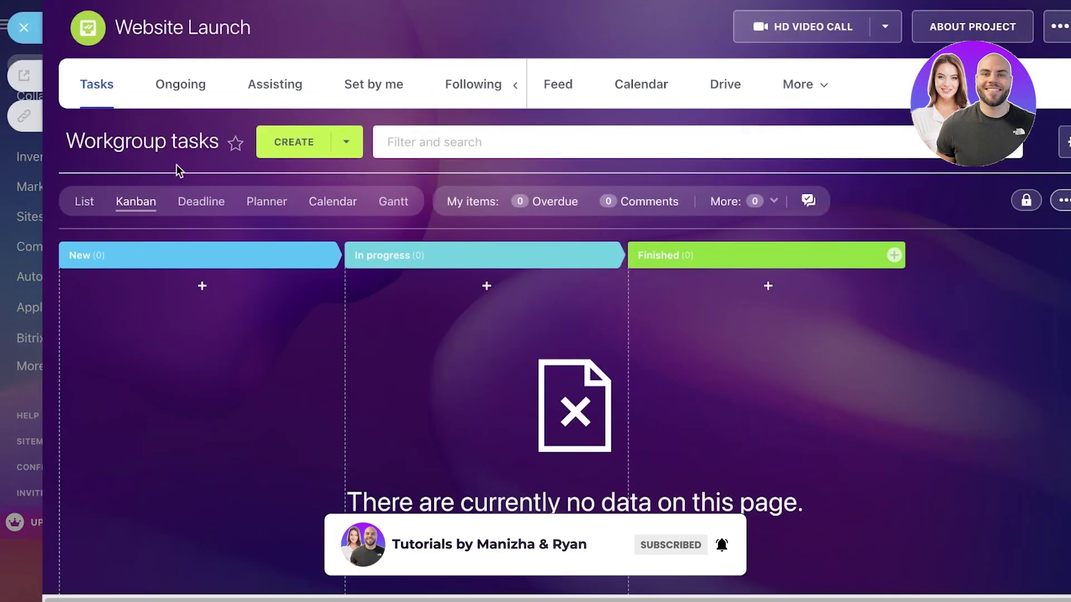
left_click(85, 203)
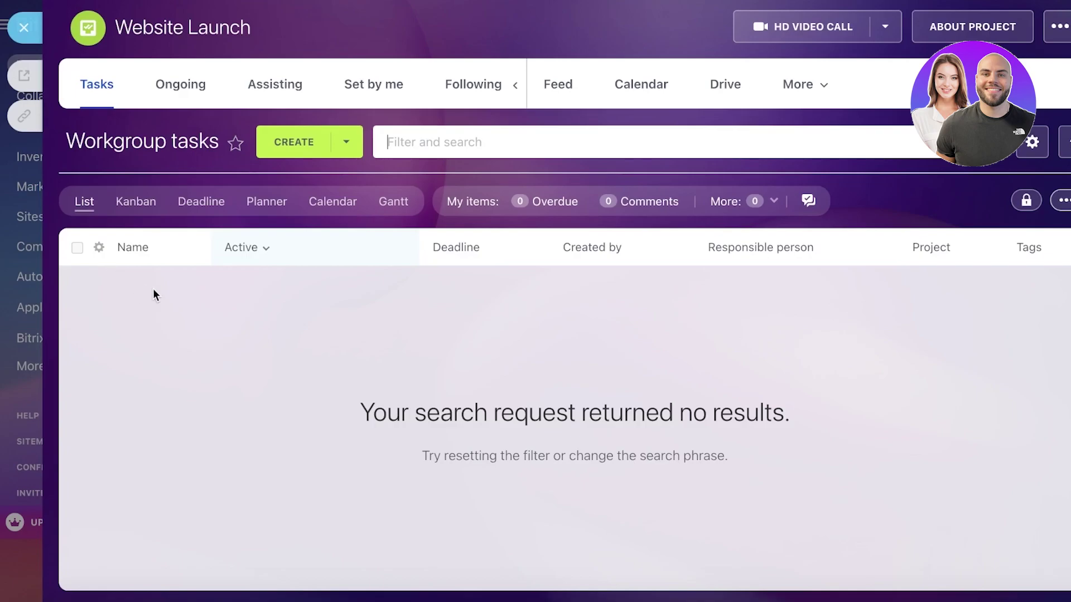
left_click(294, 143)
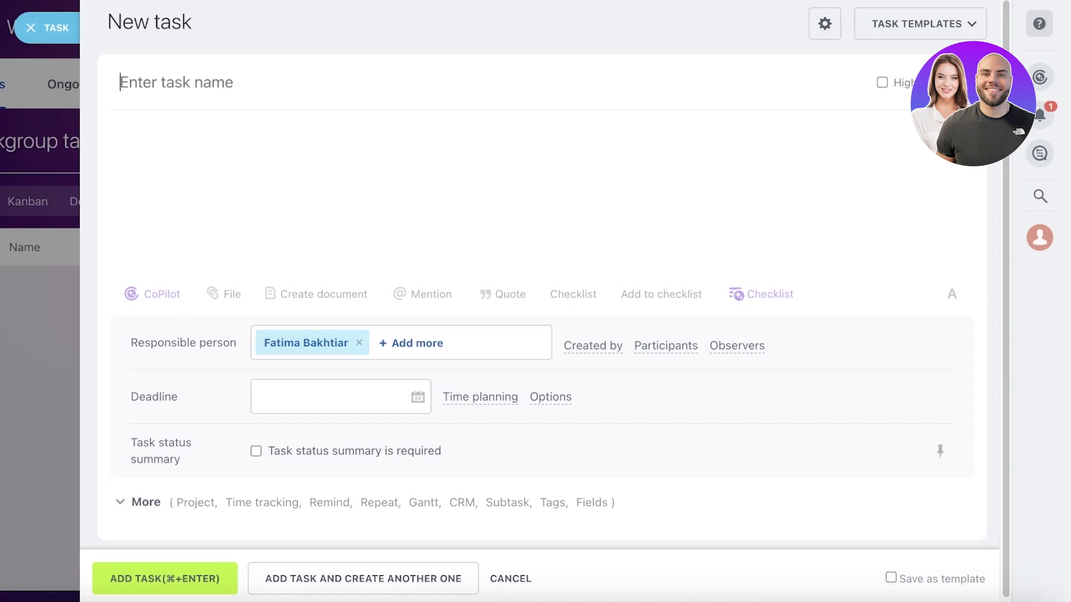
Title the task 'Add media items to website homepage' and bring up CoPilot in the description editor
type("Add ")
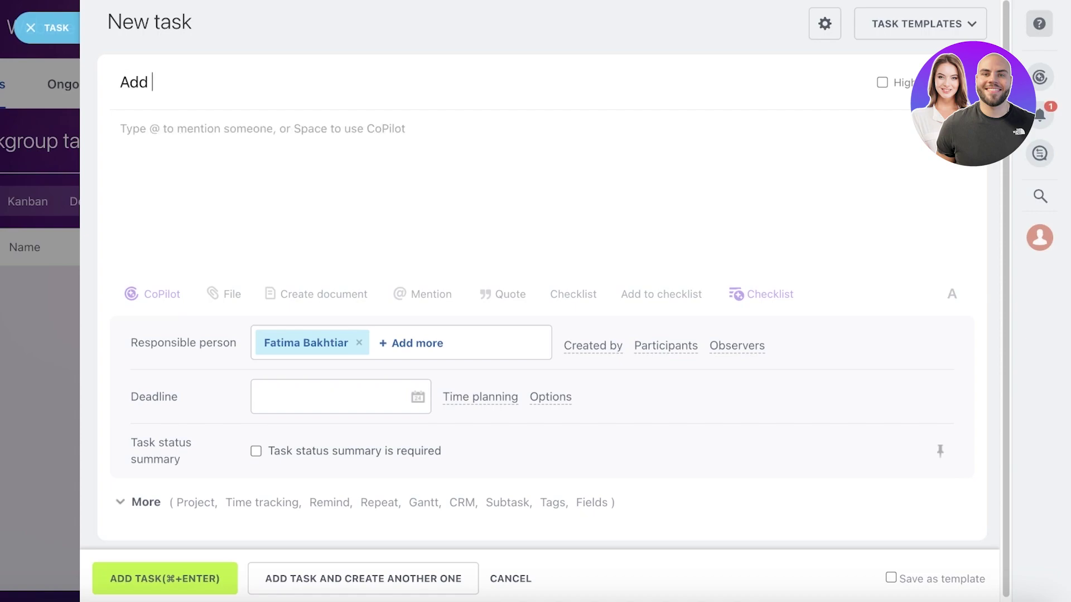
type("media items")
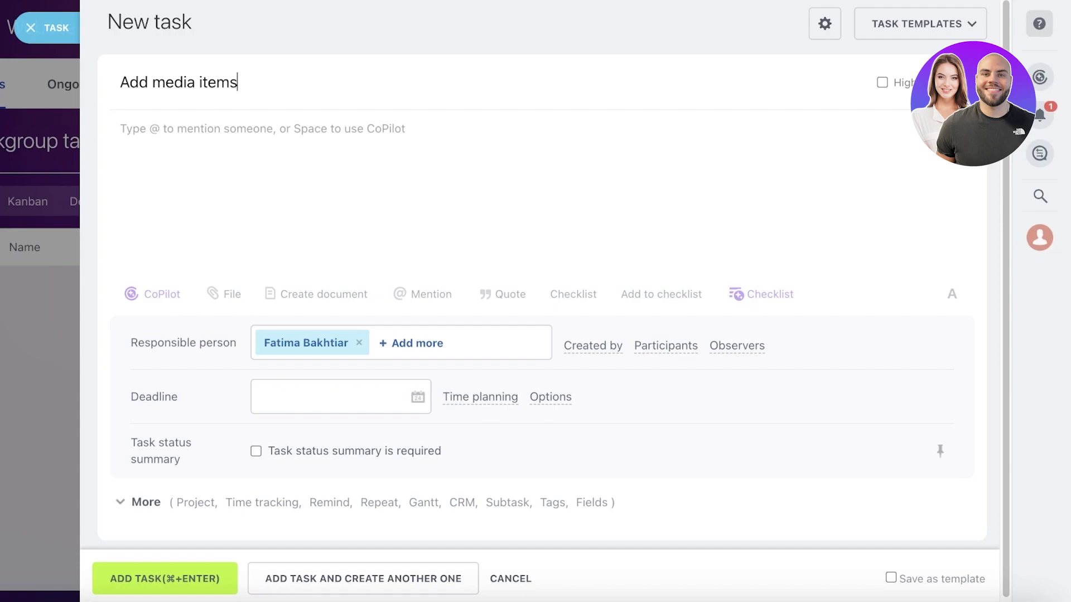
type(" to website homepage")
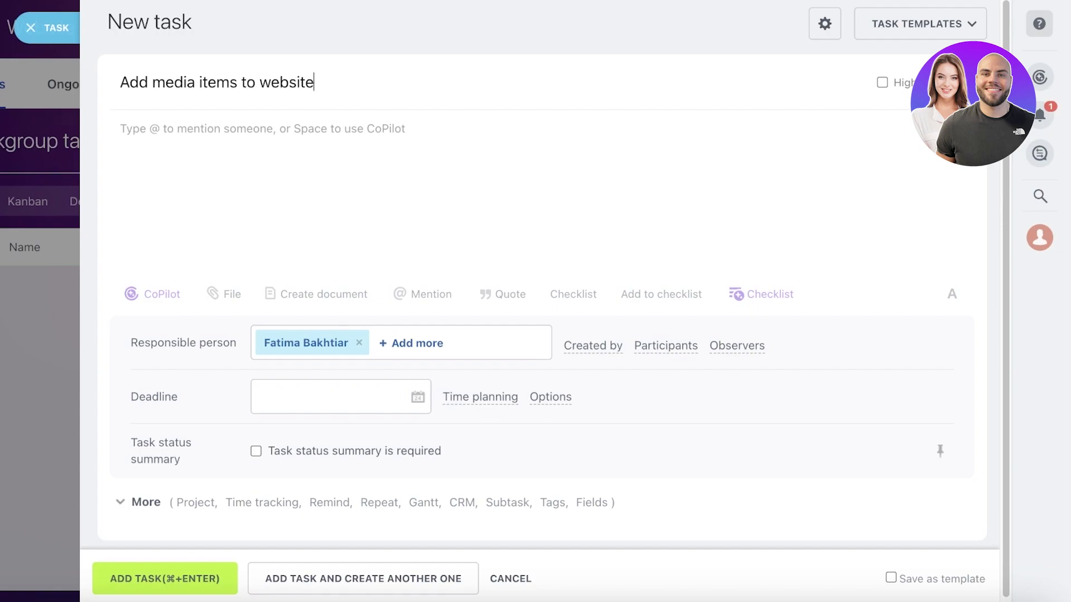
left_click(165, 177)
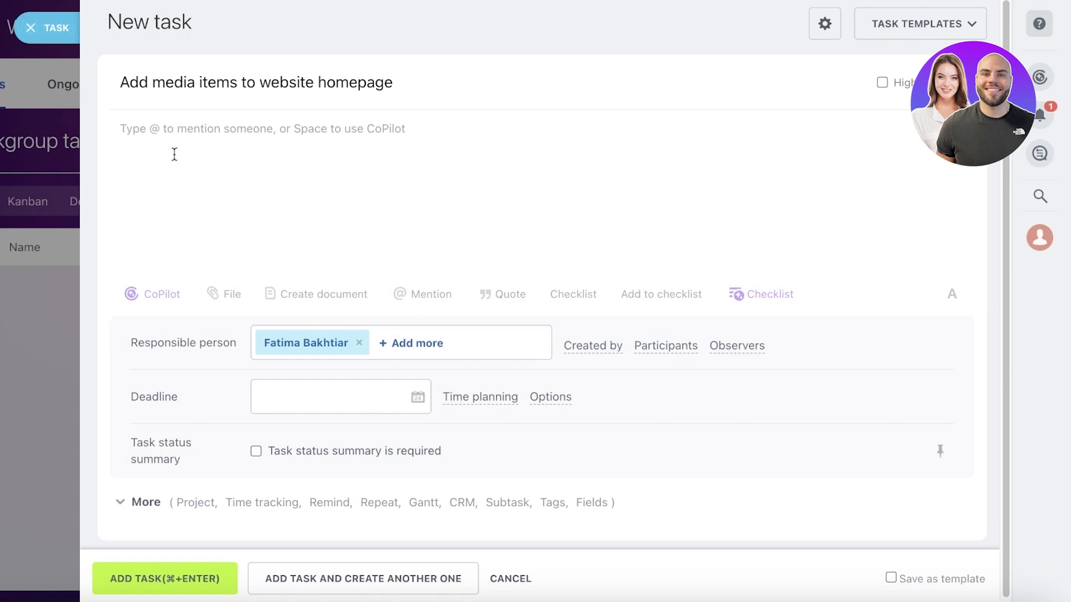
left_click(882, 83)
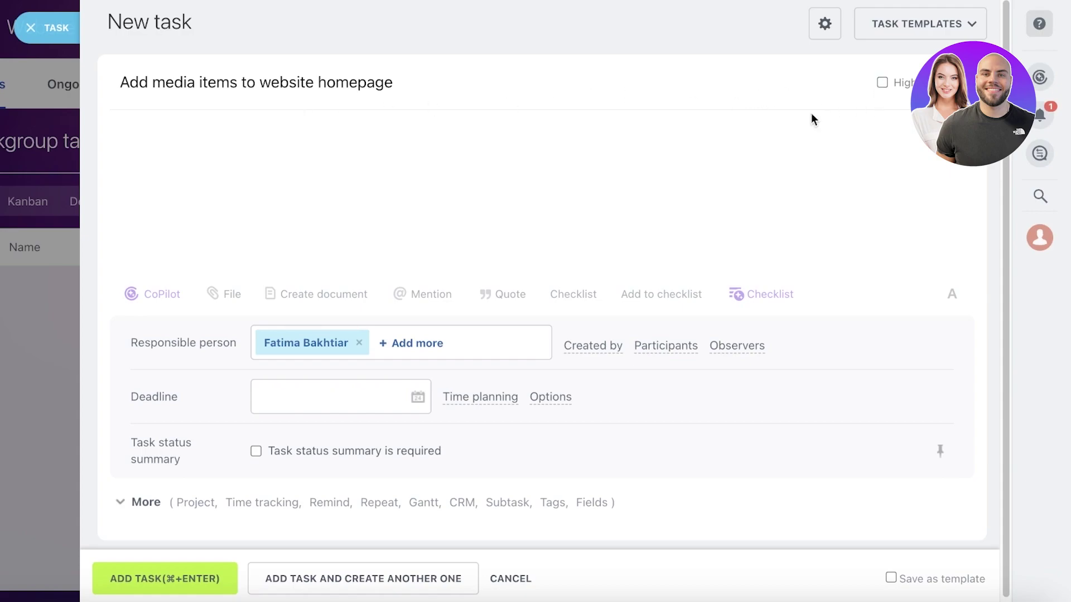
left_click(146, 295)
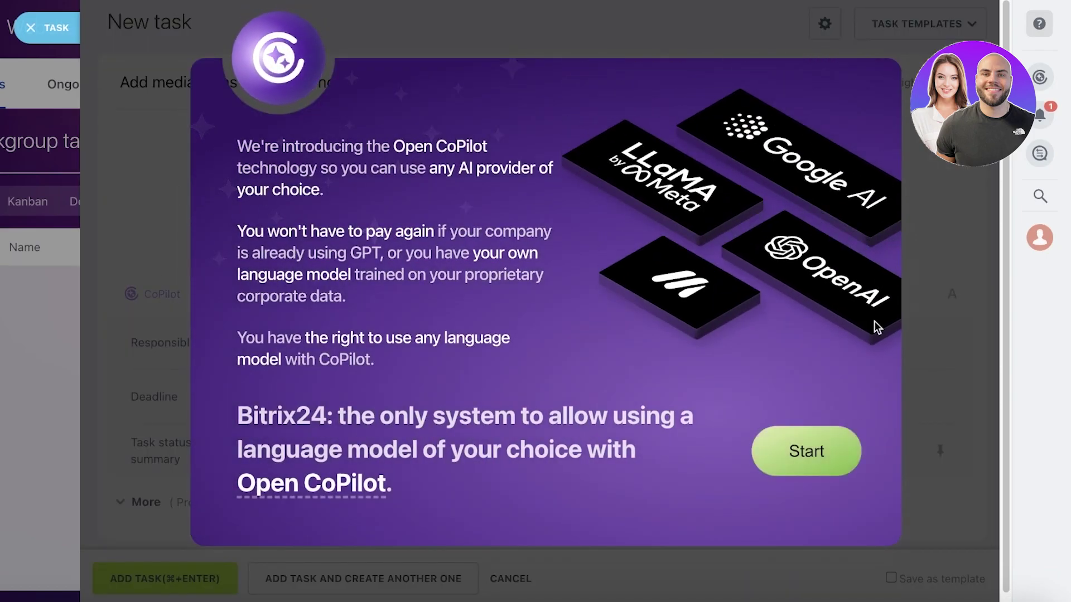
Dismiss the CoPilot introduction and close its prompt, leaving the description empty
left_click(825, 453)
key("Escape")
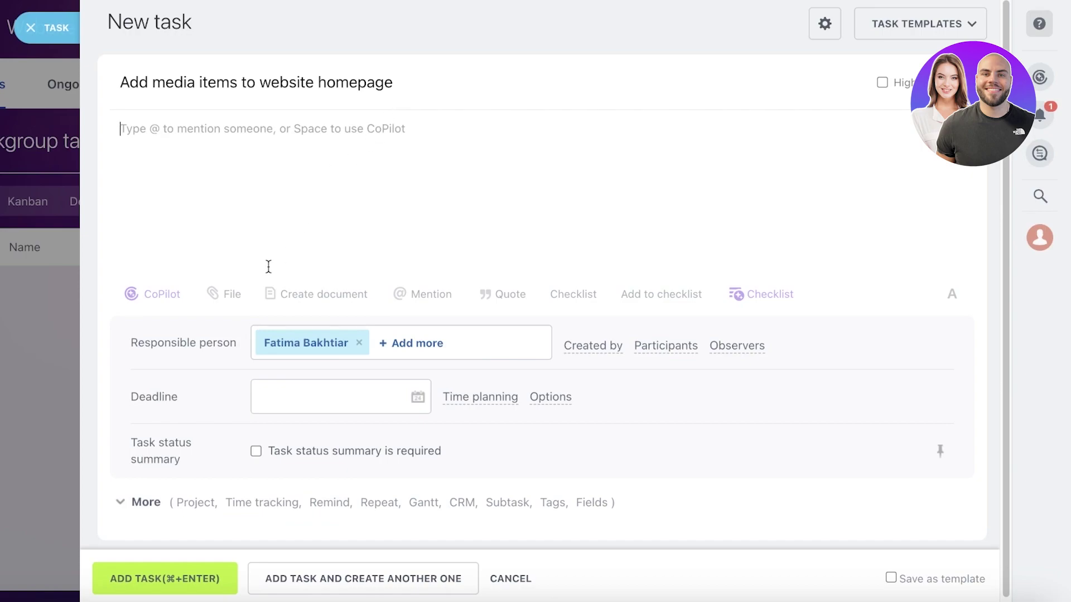
left_click(167, 298)
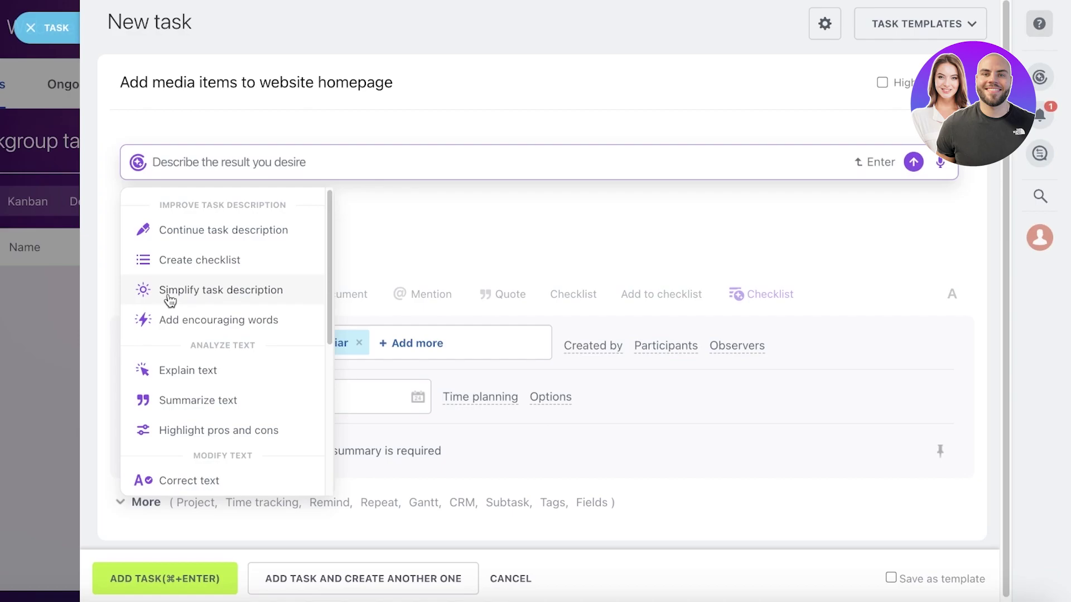
key("Escape")
Show the file attachment options and briefly check the responsible person picker
left_click(224, 296)
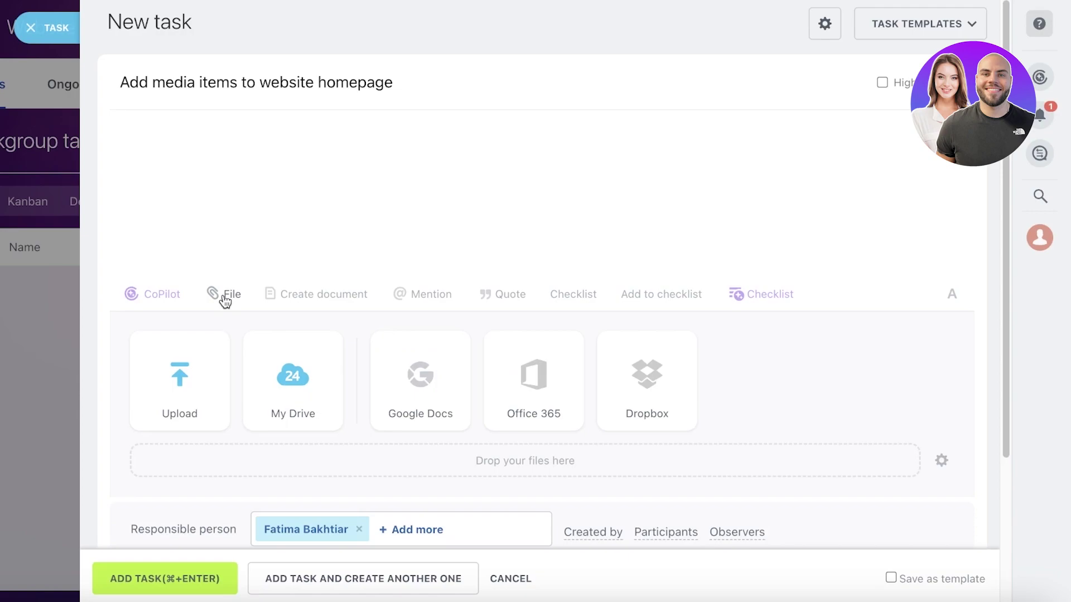
scroll(224, 301, "down", 1)
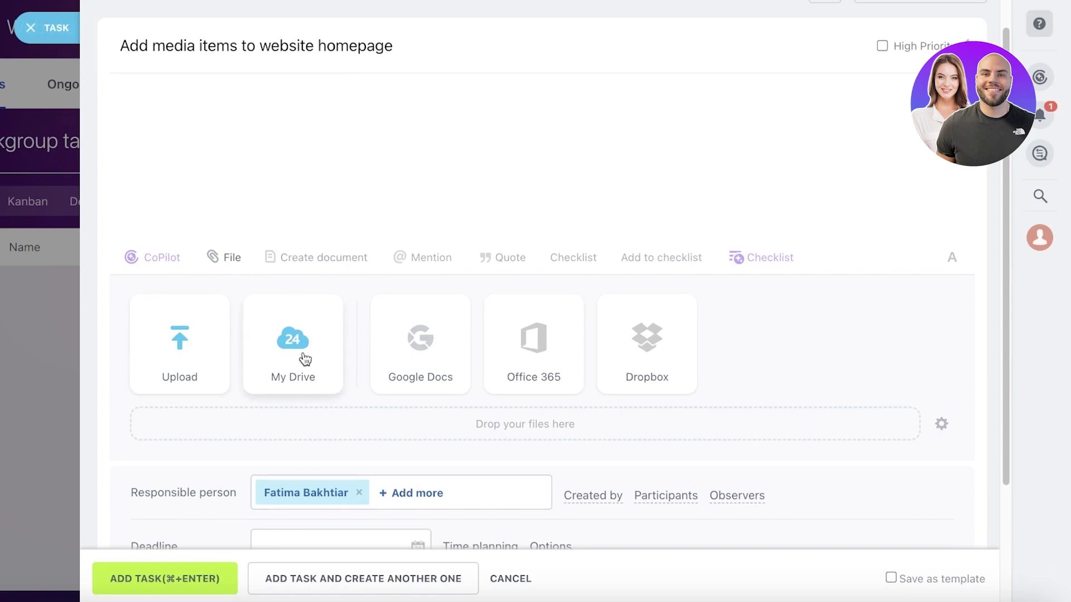
scroll(312, 357, "down", 3)
left_click(354, 335)
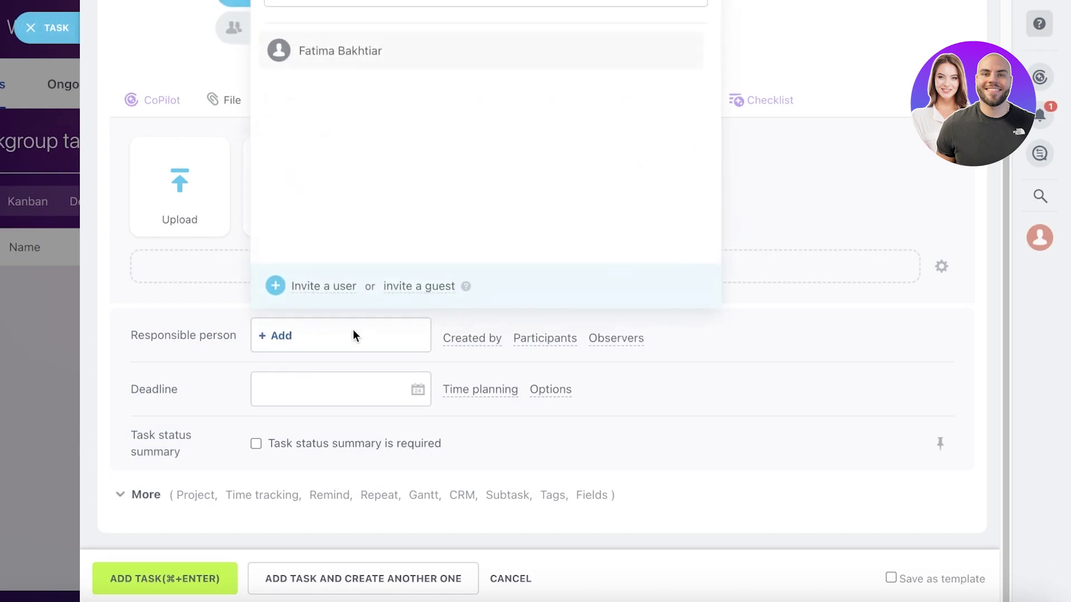
left_click(675, 339)
scroll(675, 339, "up", 3)
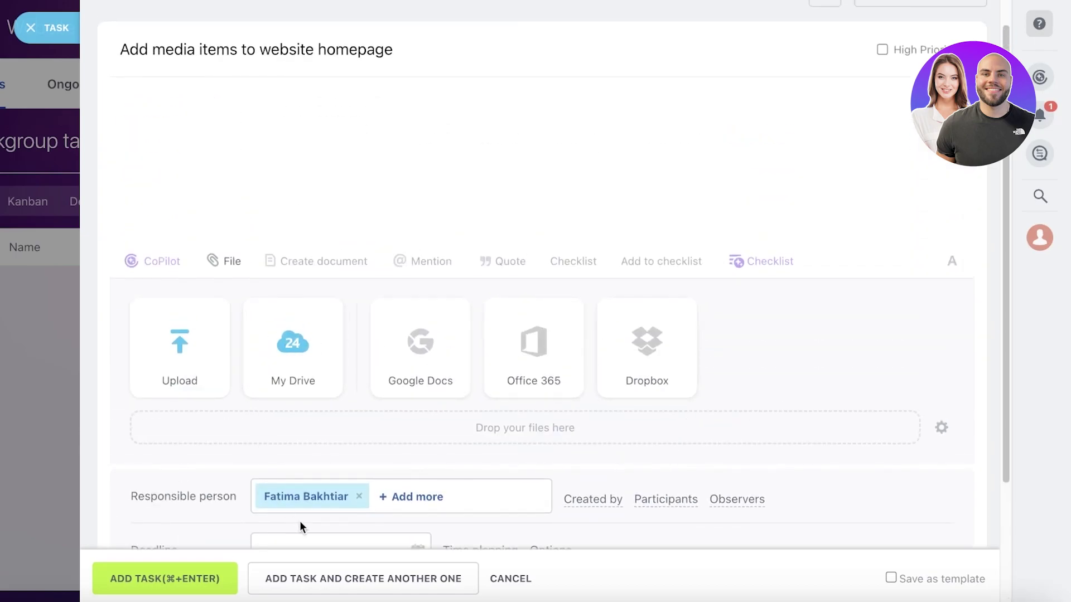
scroll(469, 191, "up", 1)
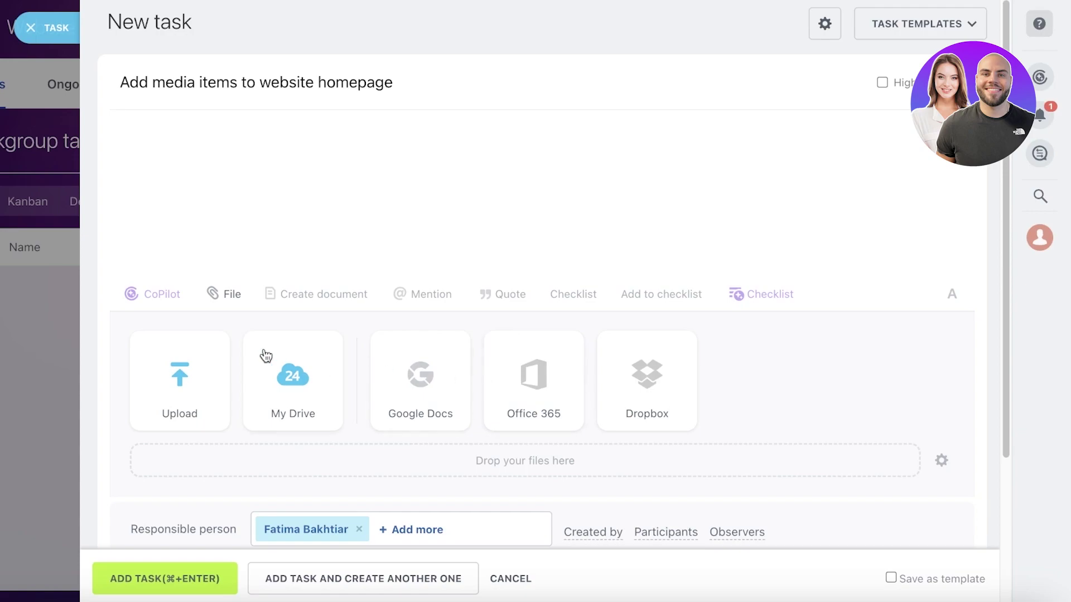
Show the new-document options and insert a mention and an empty quote block into the description
left_click(359, 295)
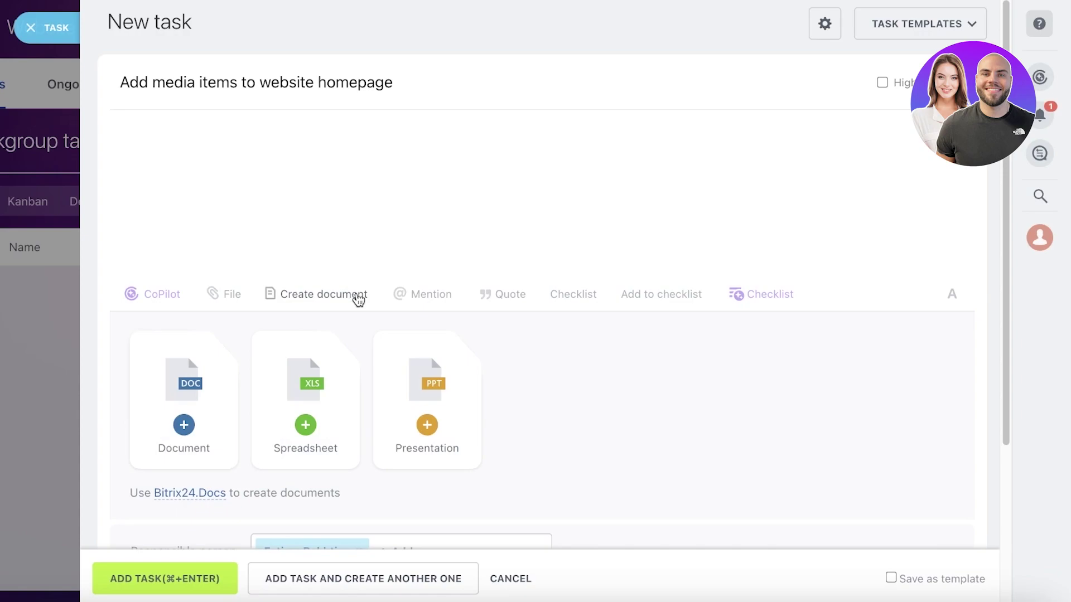
left_click(441, 295)
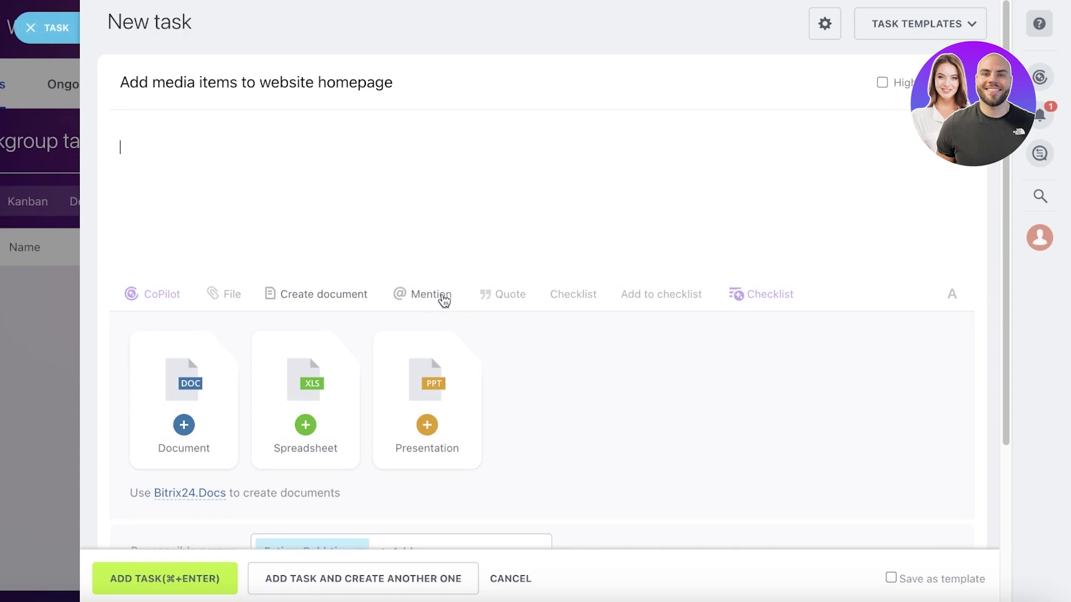
left_click(491, 295)
Add Checklist #1 with the first item 'uploaded header video'
left_click(593, 294)
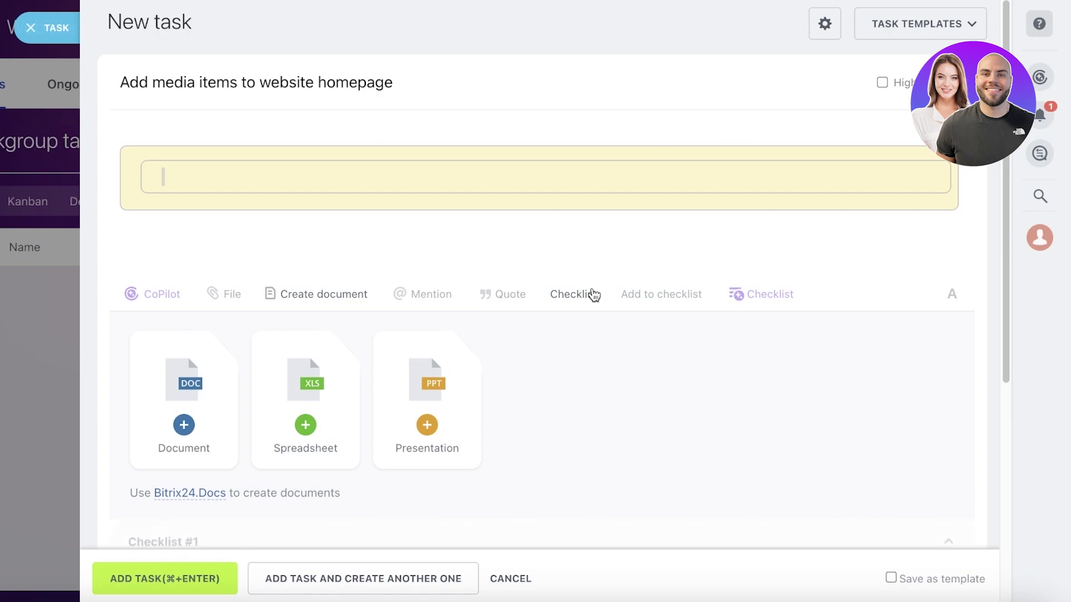
scroll(570, 315, "down", 6)
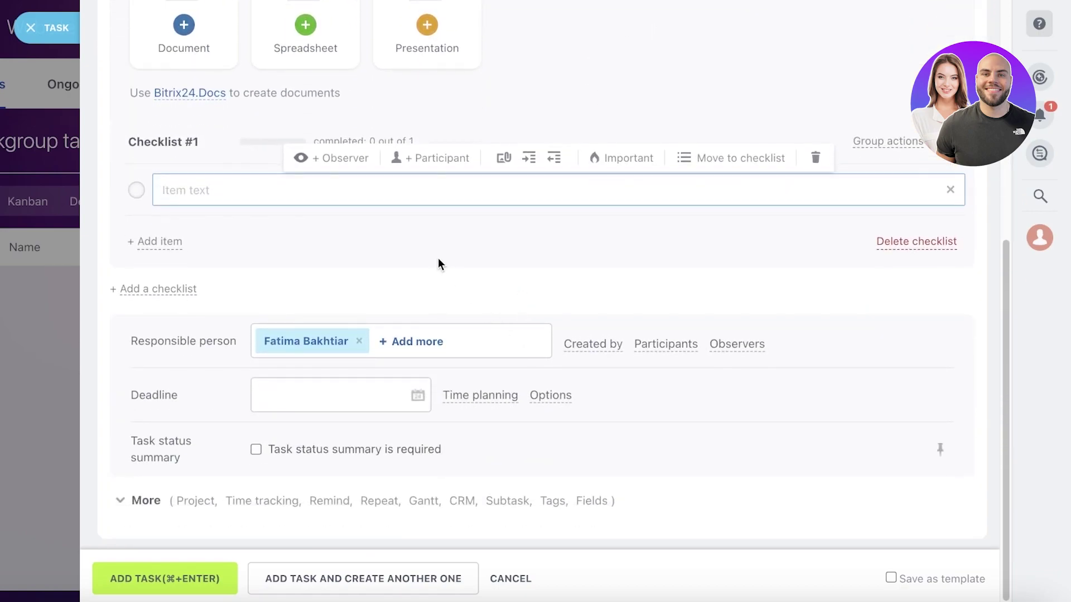
scroll(301, 210, "up", 7)
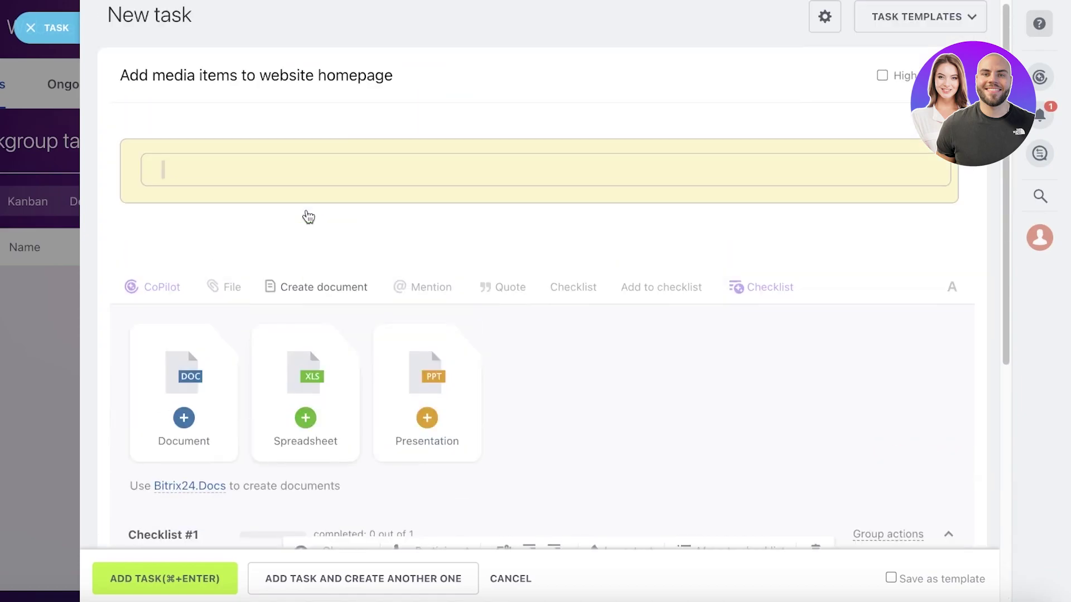
scroll(308, 217, "down", 7)
type("upl")
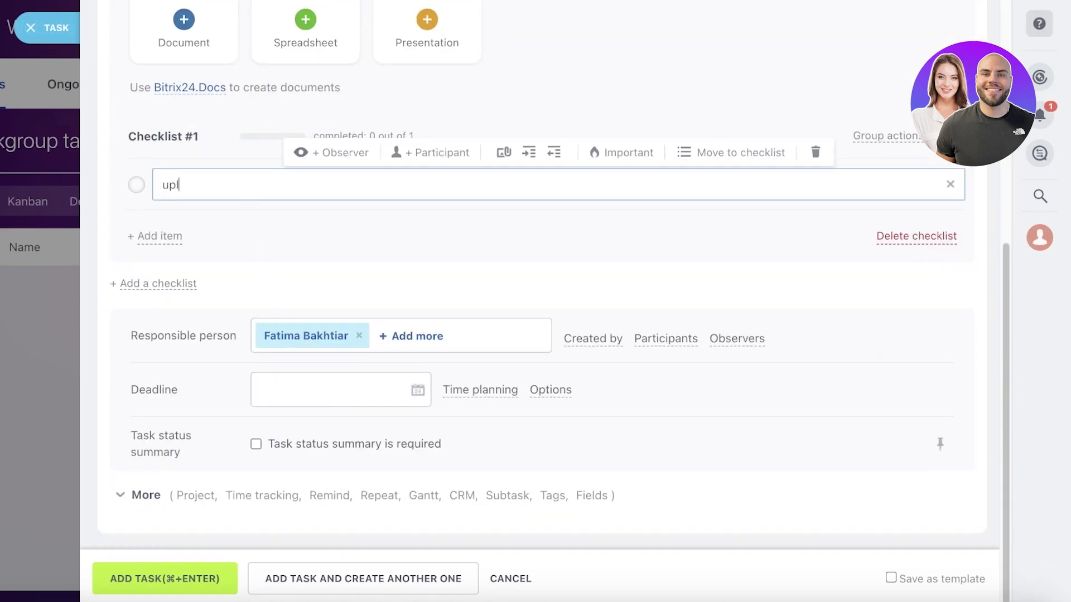
type("oaded header video")
key("Return")
Add checklist items 'add featured product images' and 'add customer images on reviews', discarding the empty extra item
type("add feature")
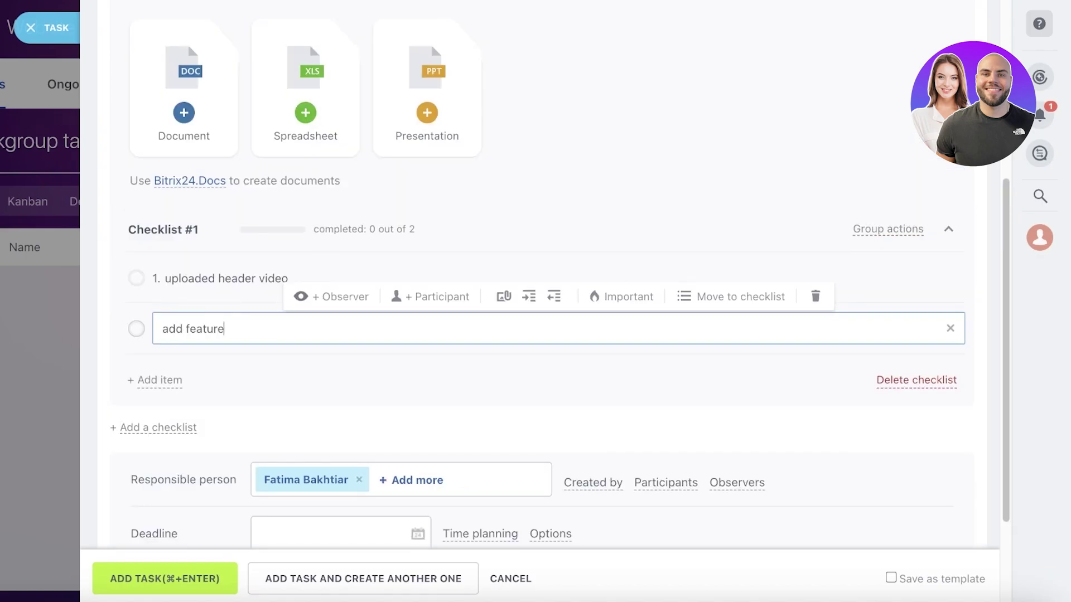
type("d profuct images")
key("Return")
type("add ")
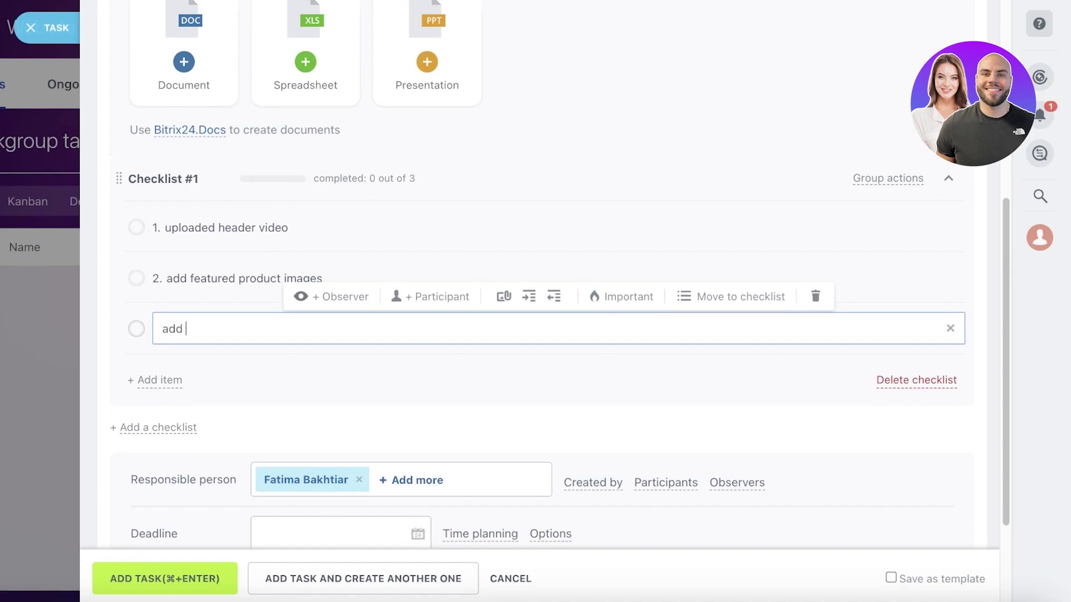
type("customer images on reviews")
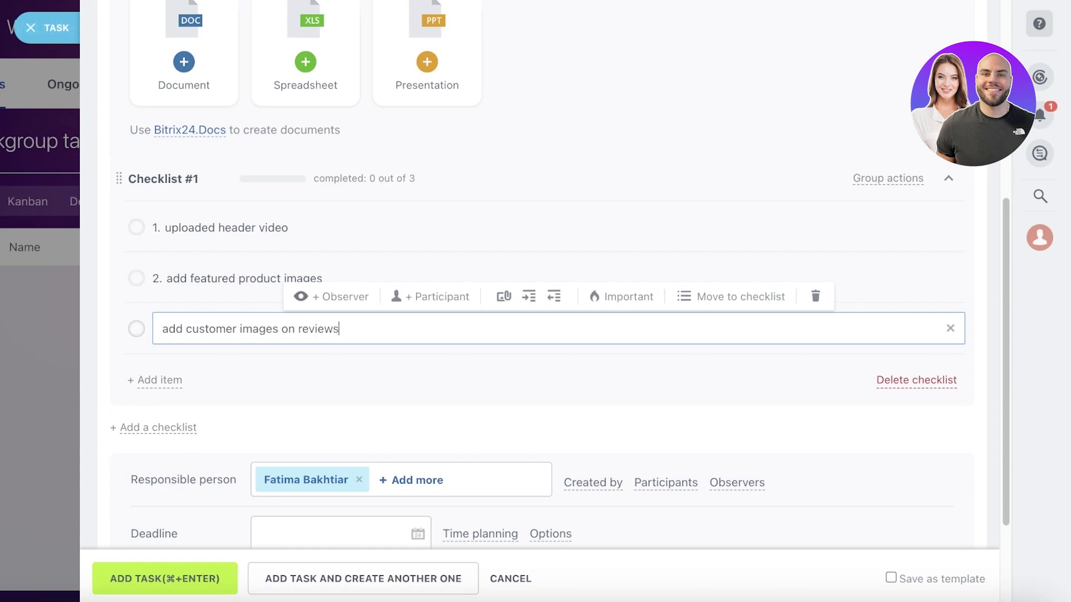
key("Return")
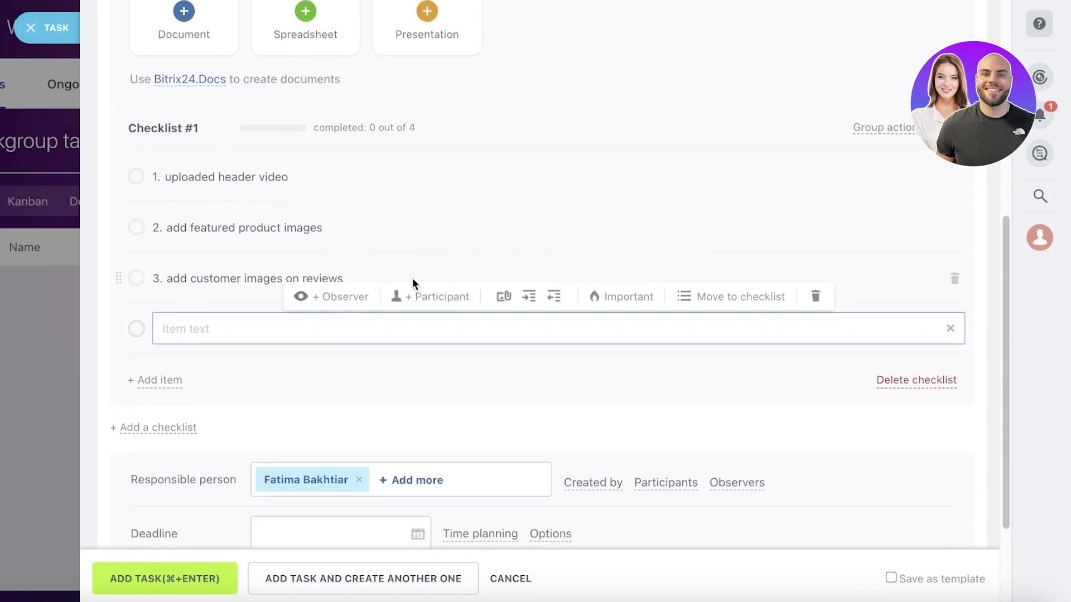
left_click(706, 92)
scroll(602, 153, "up", 5)
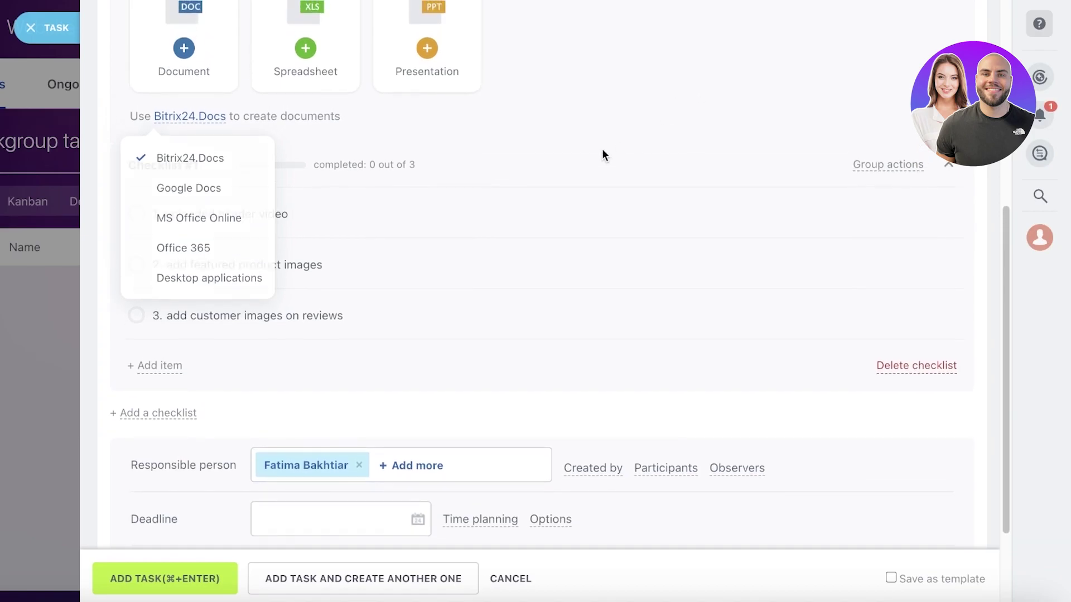
scroll(764, 184, "up", 3)
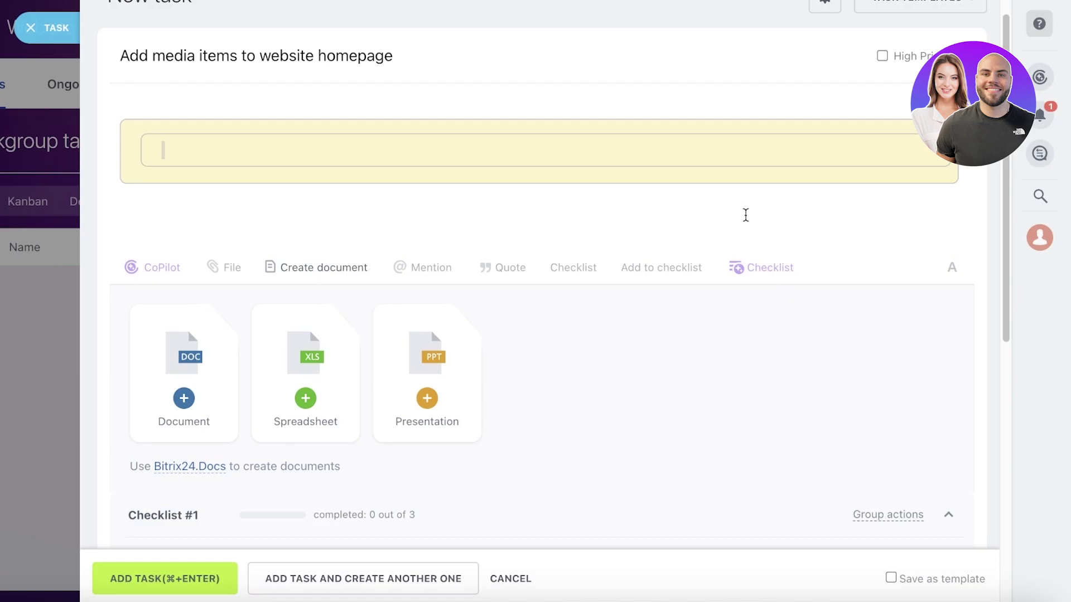
scroll(697, 226, "down", 9)
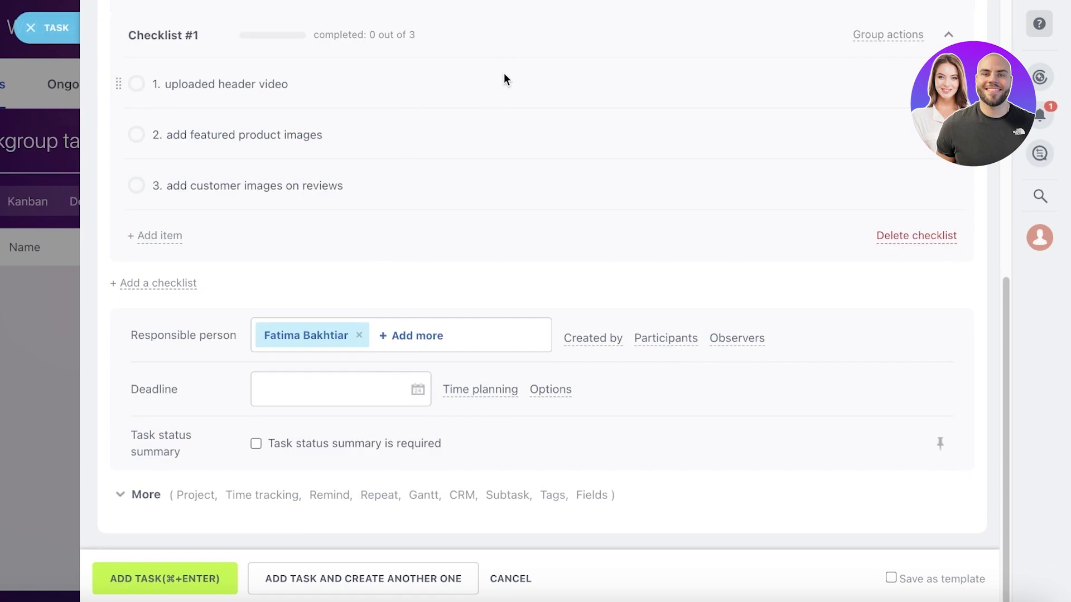
scroll(429, 195, "up", 1)
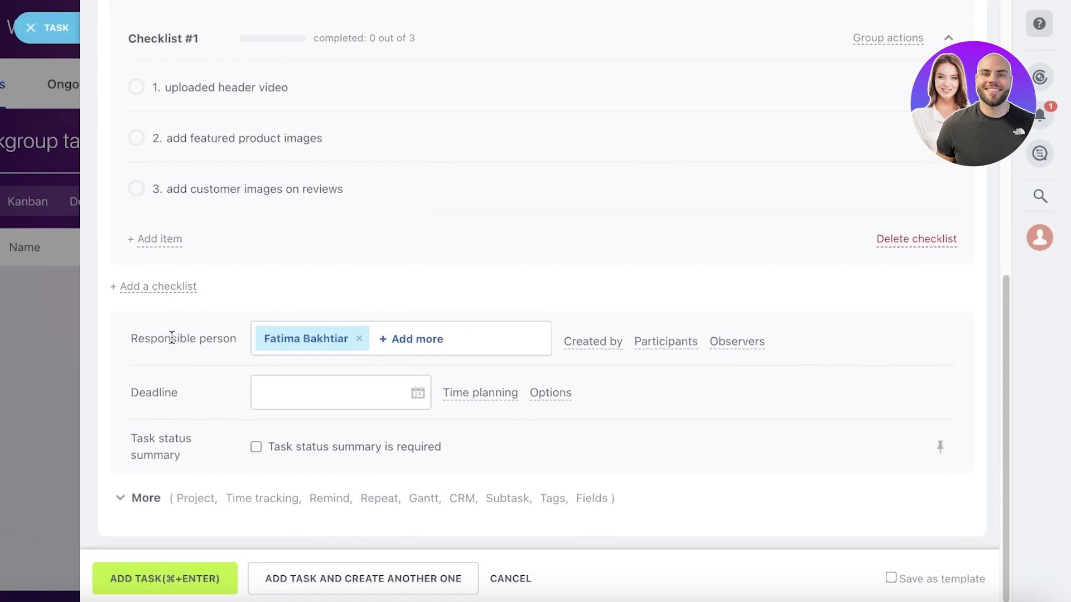
left_click(358, 338)
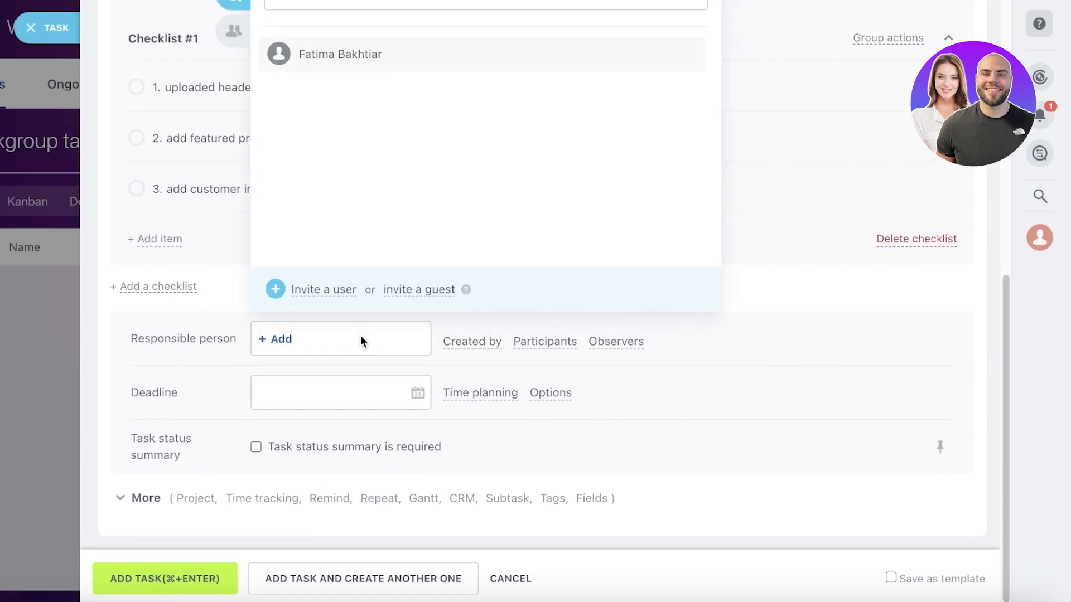
scroll(376, 165, "up", 1)
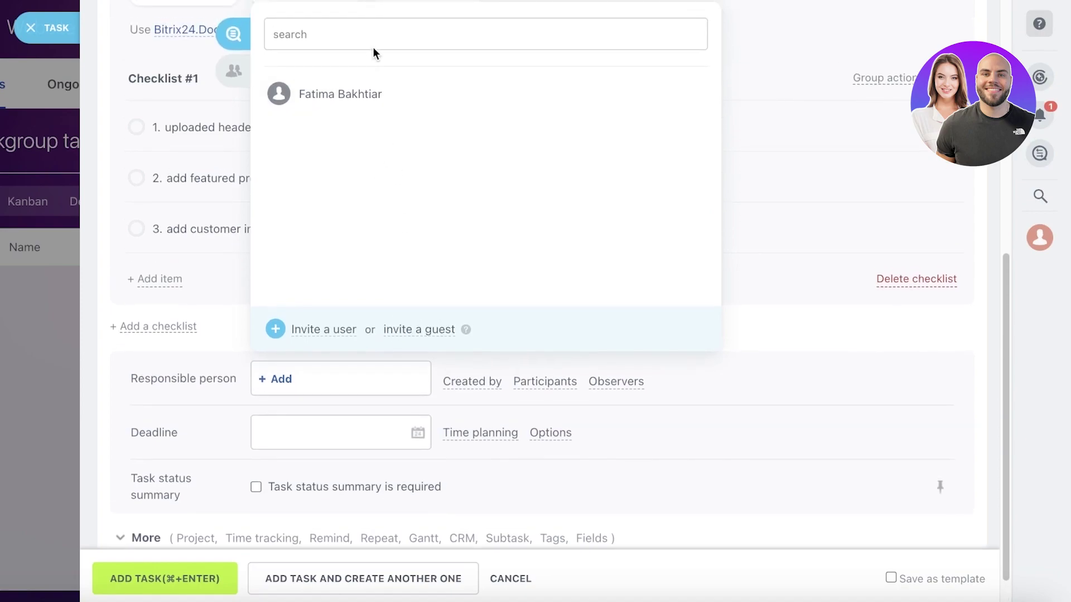
left_click(283, 385)
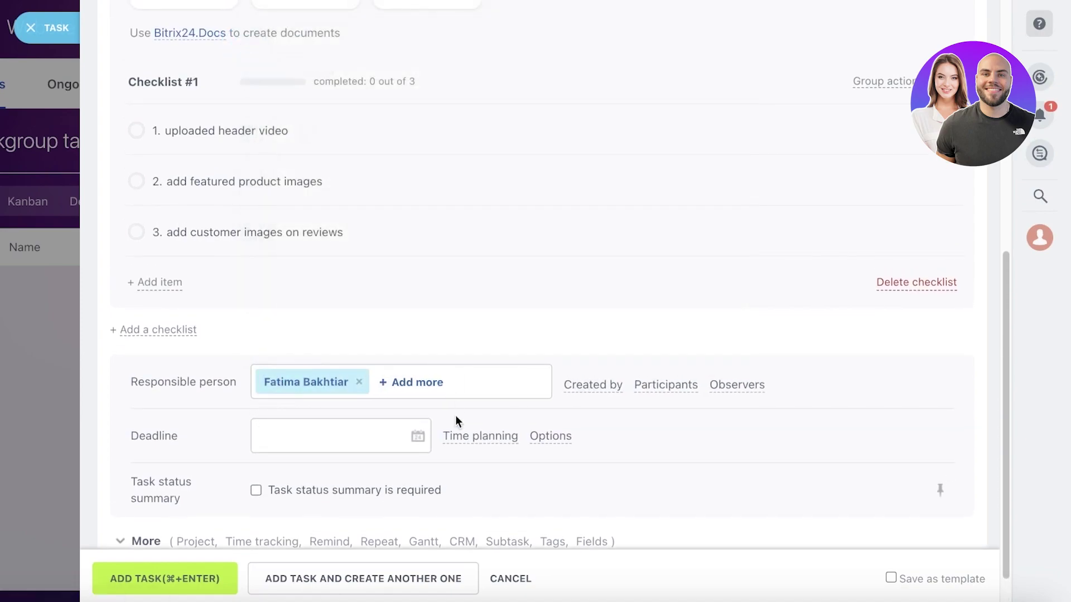
left_click(583, 387)
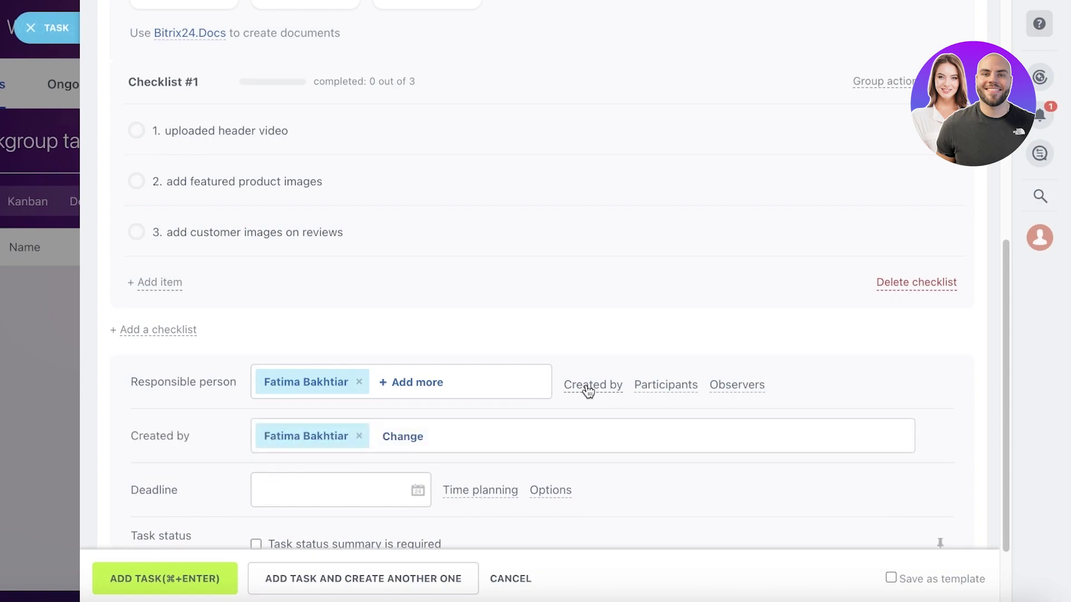
left_click(587, 390)
left_click(652, 390)
left_click(686, 389)
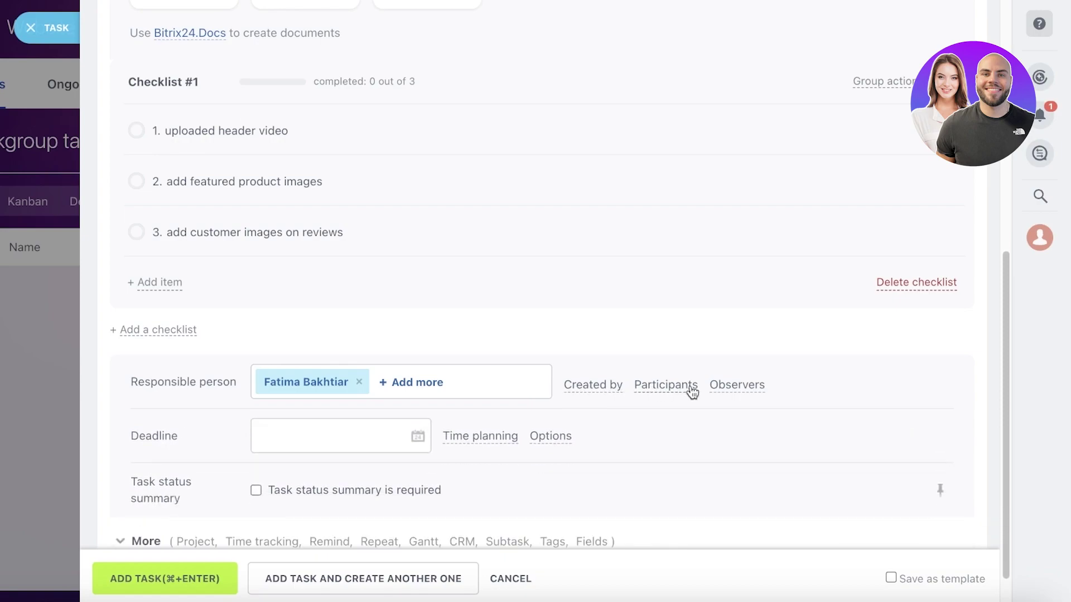
left_click(722, 391)
left_click(722, 390)
left_click(691, 388)
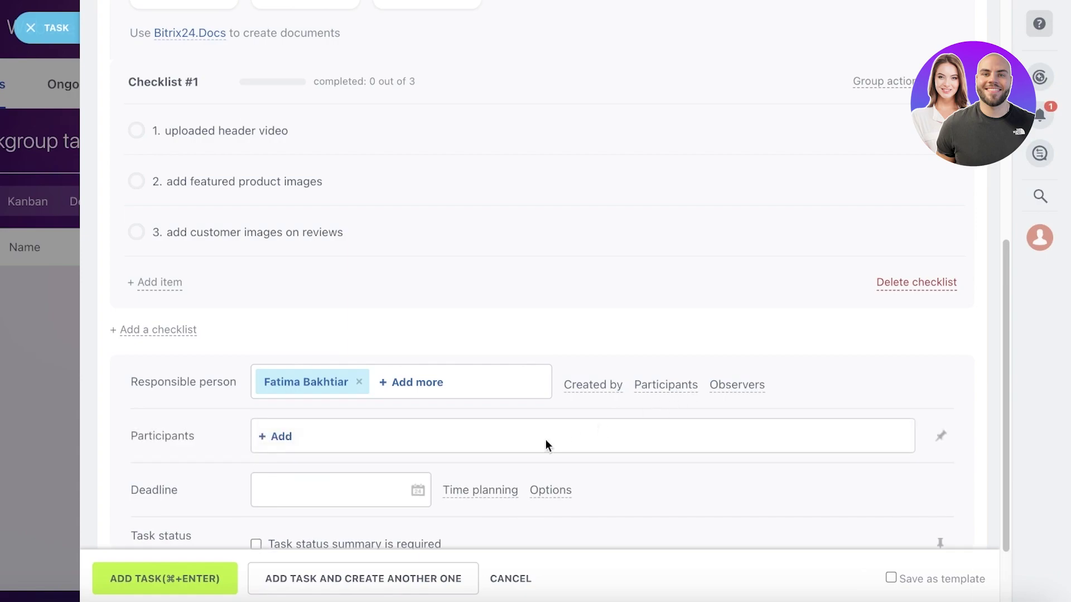
left_click(689, 390)
Set the deadline to 02/26/2024 07:00 pm and require a task status summary
scroll(254, 380, "down", 1)
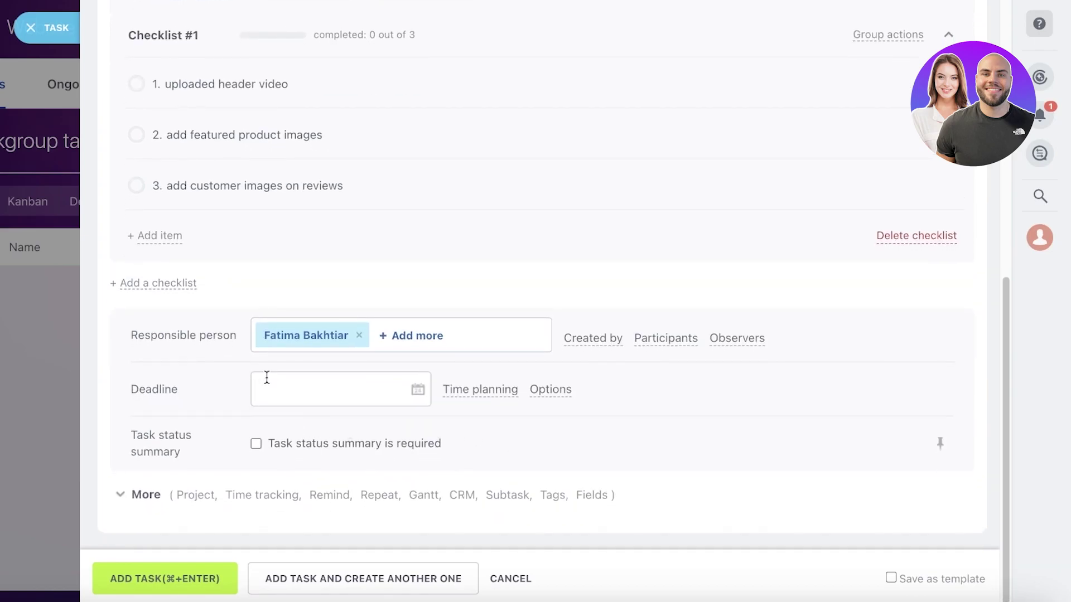
left_click(267, 377)
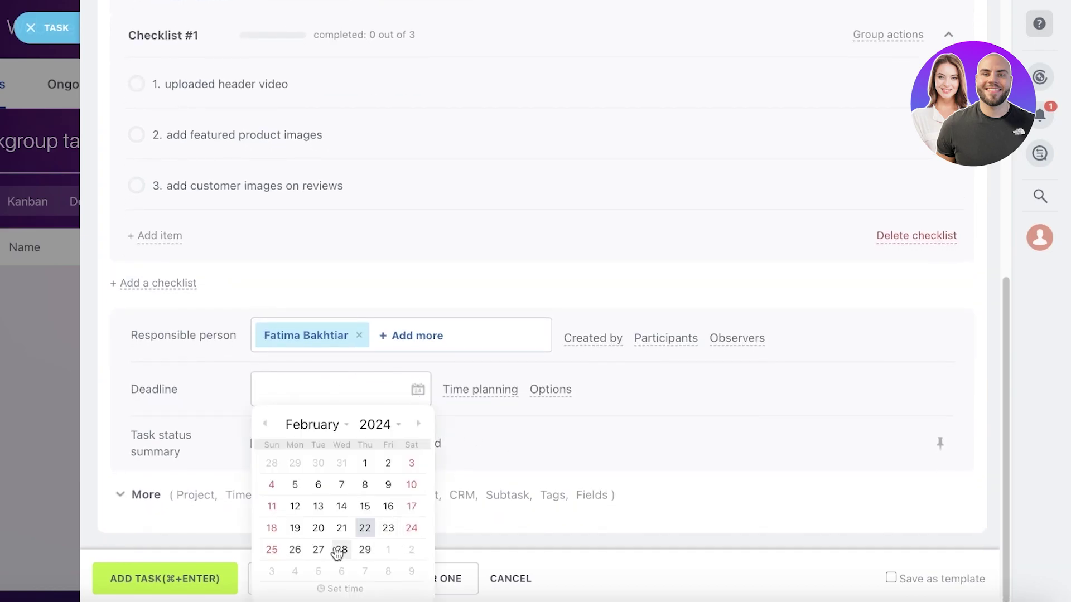
left_click(294, 549)
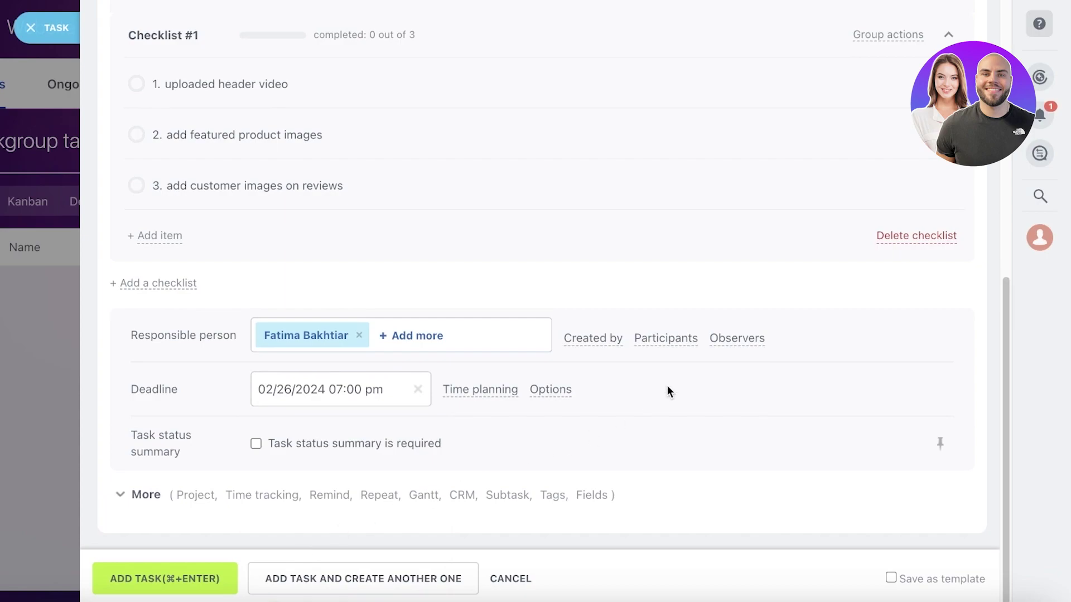
left_click(516, 391)
scroll(514, 397, "down", 2)
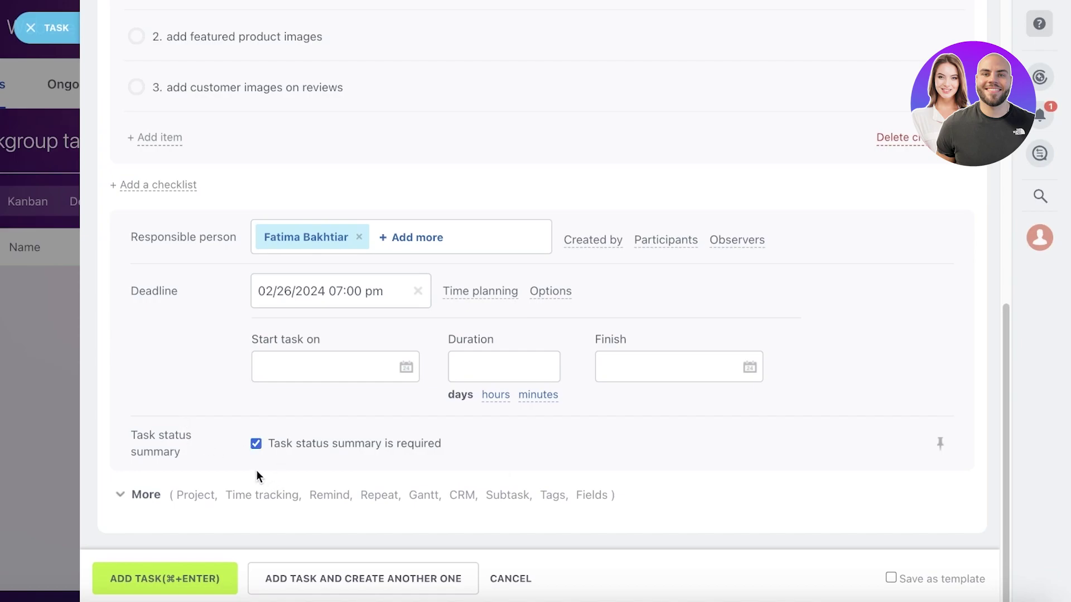
scroll(256, 470, "up", 10)
scroll(401, 368, "down", 7)
scroll(403, 369, "up", 8)
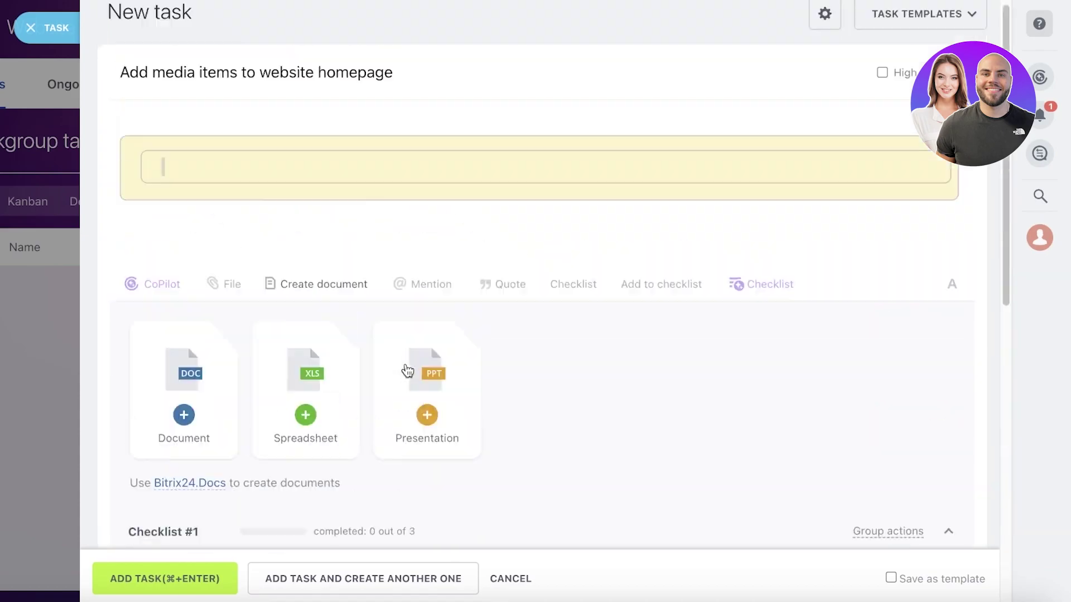
scroll(574, 308, "down", 1)
scroll(416, 424, "up", 1)
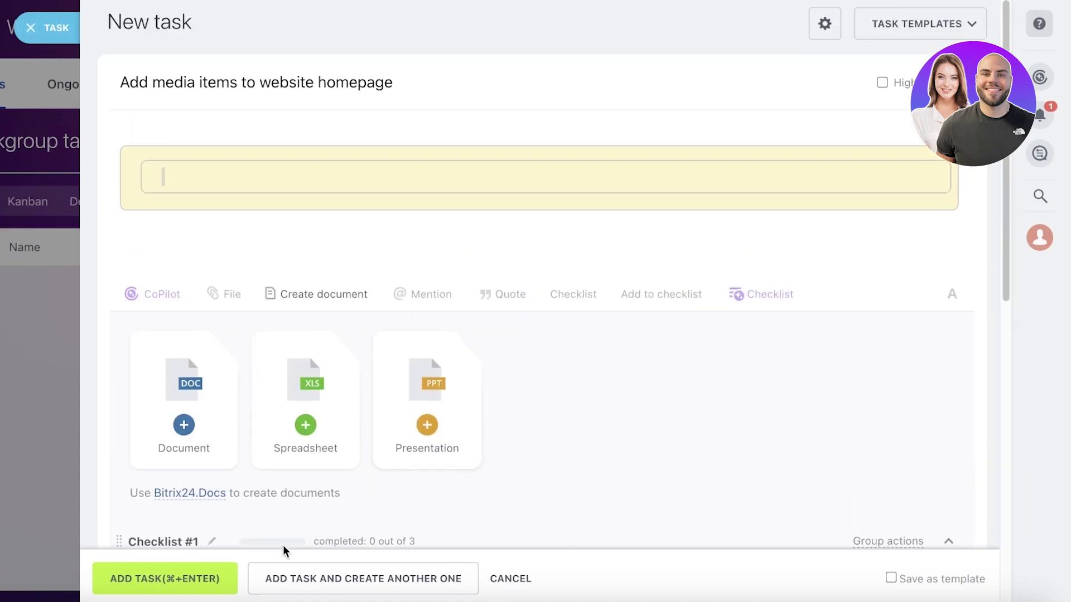
Save the task and move its card into In progress on the Kanban board
left_click(171, 585)
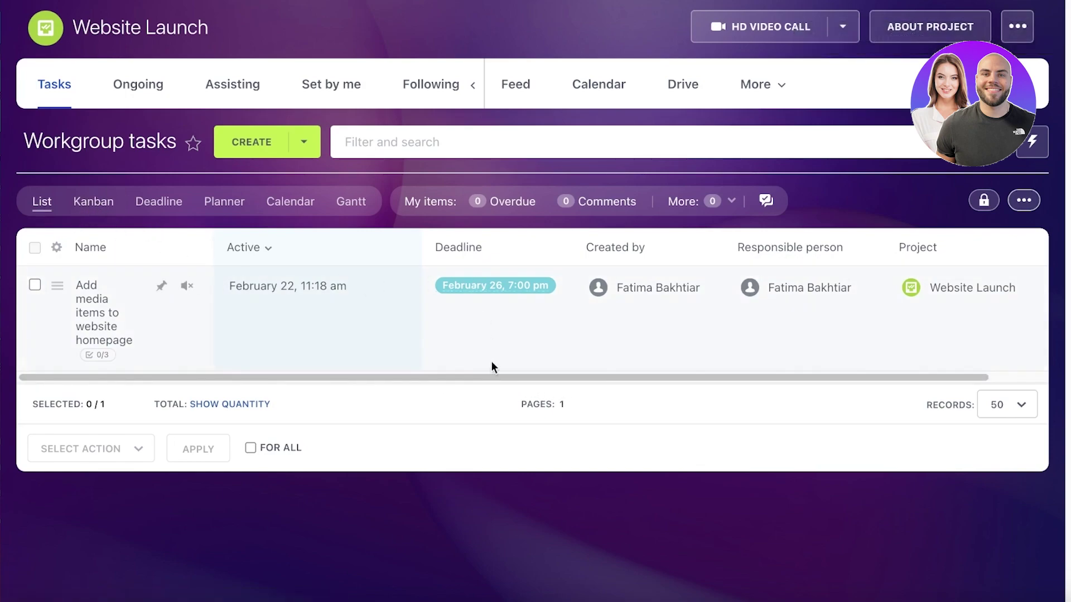
left_click_drag(503, 380, 707, 369)
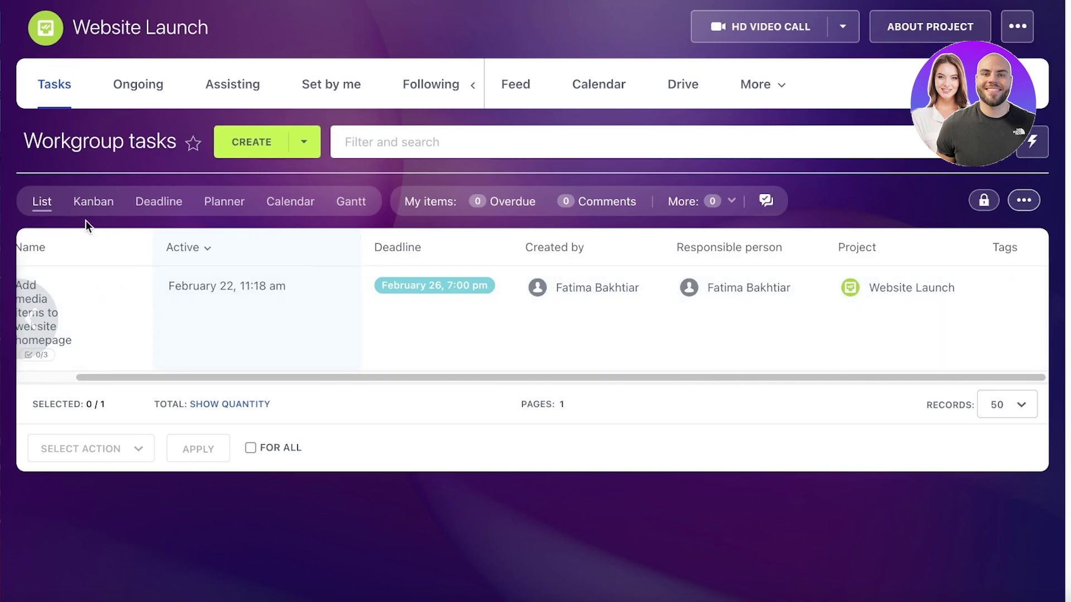
left_click(92, 204)
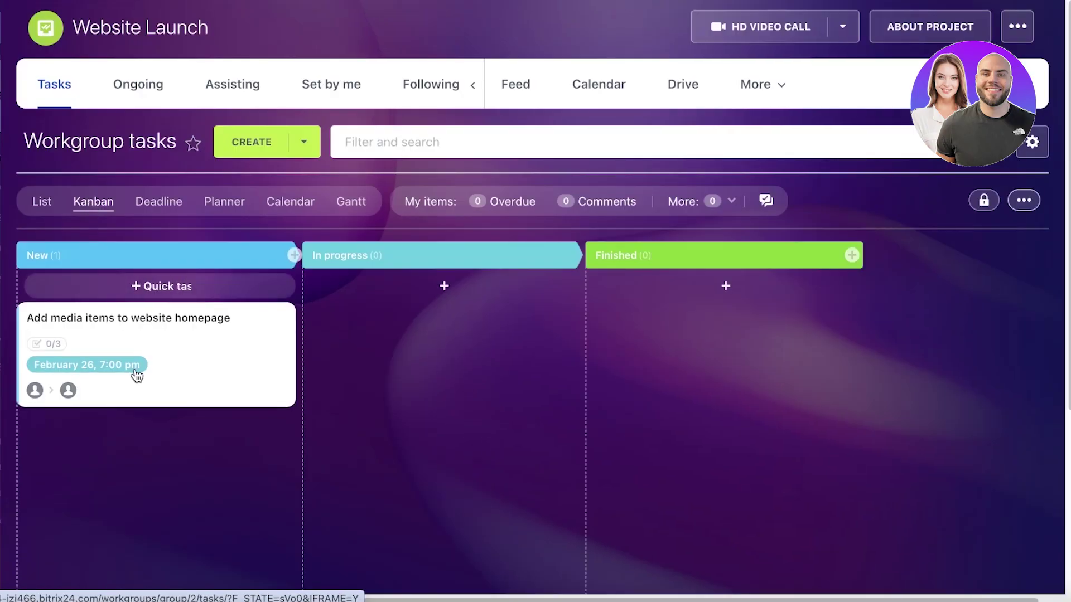
left_click_drag(153, 346, 371, 304)
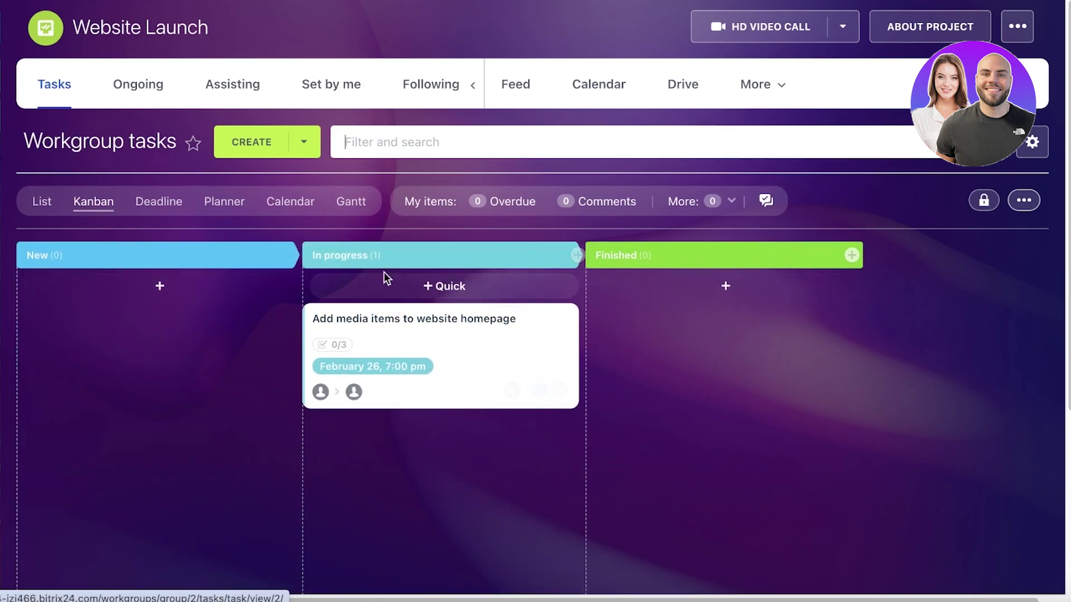
left_click_drag(312, 334, 365, 347)
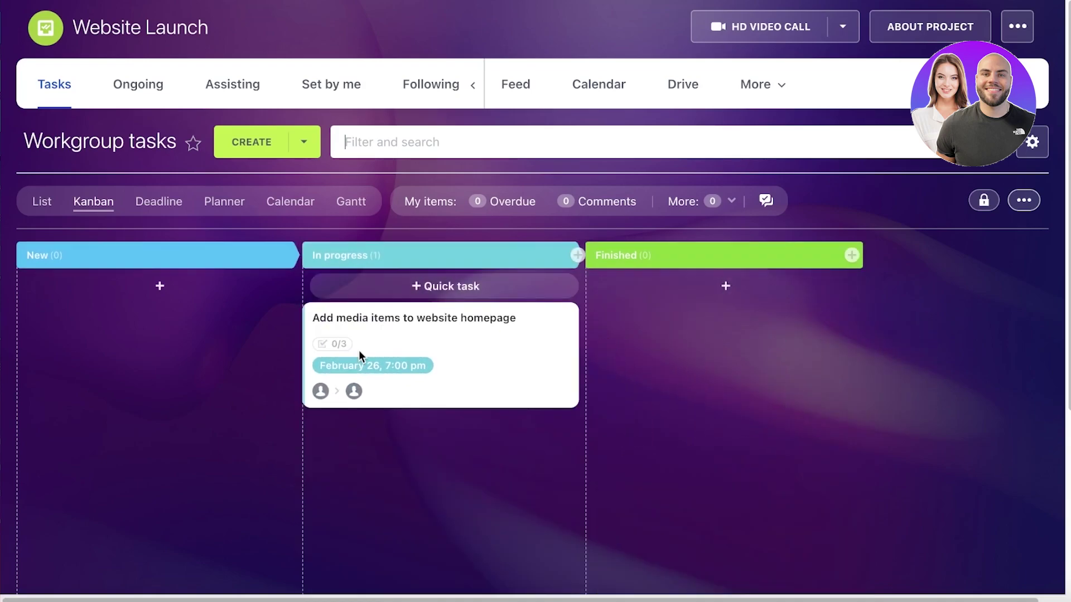
Add a Stuck column to the board and place it before Finished
left_click(851, 255)
type("Stuck")
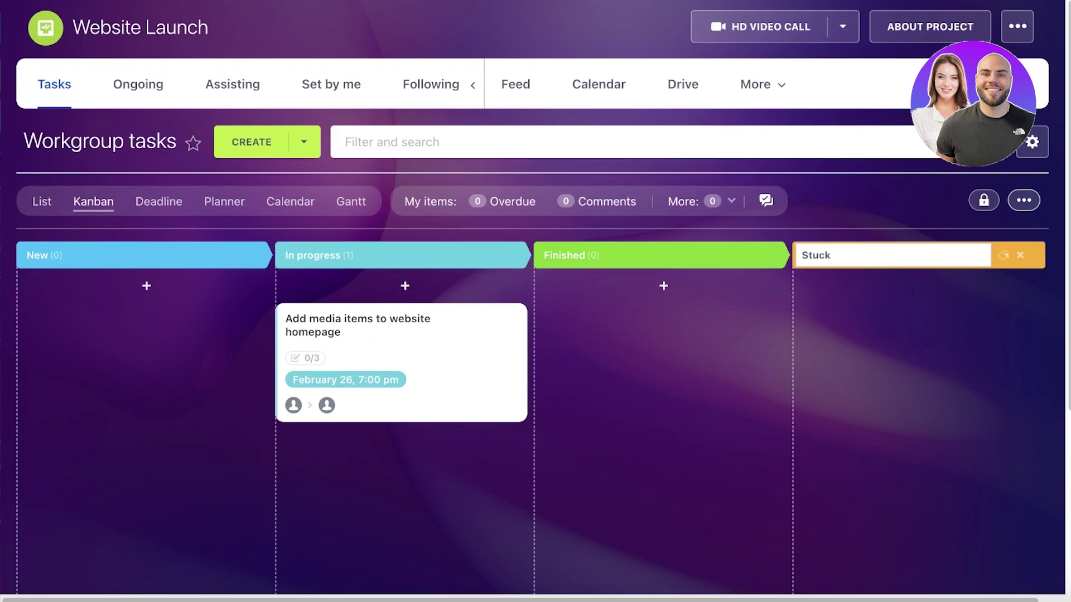
key("Return")
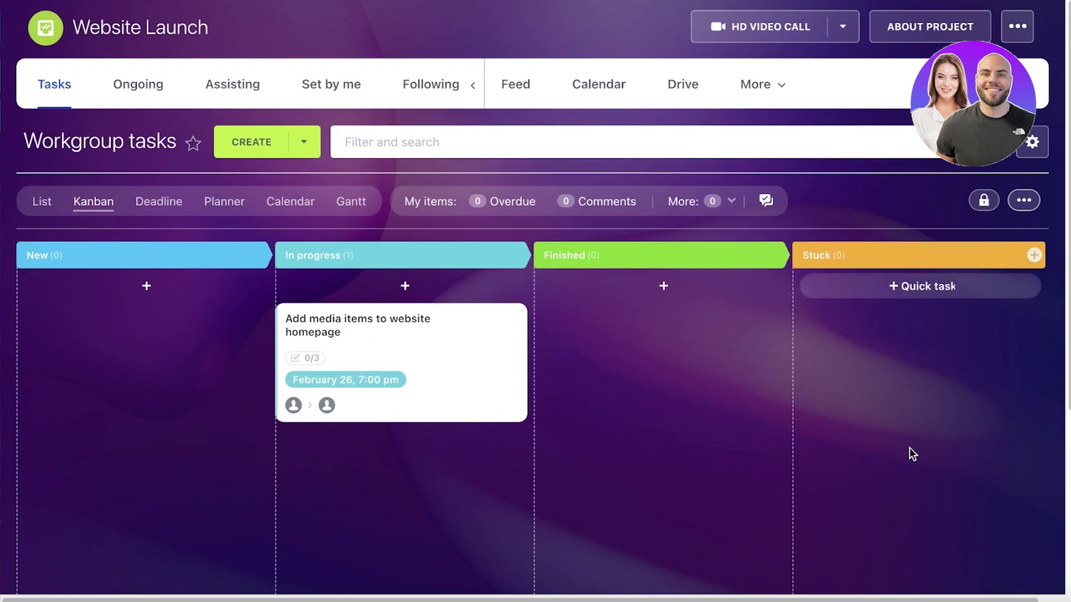
left_click_drag(898, 245, 626, 265)
left_click_drag(295, 330, 352, 340)
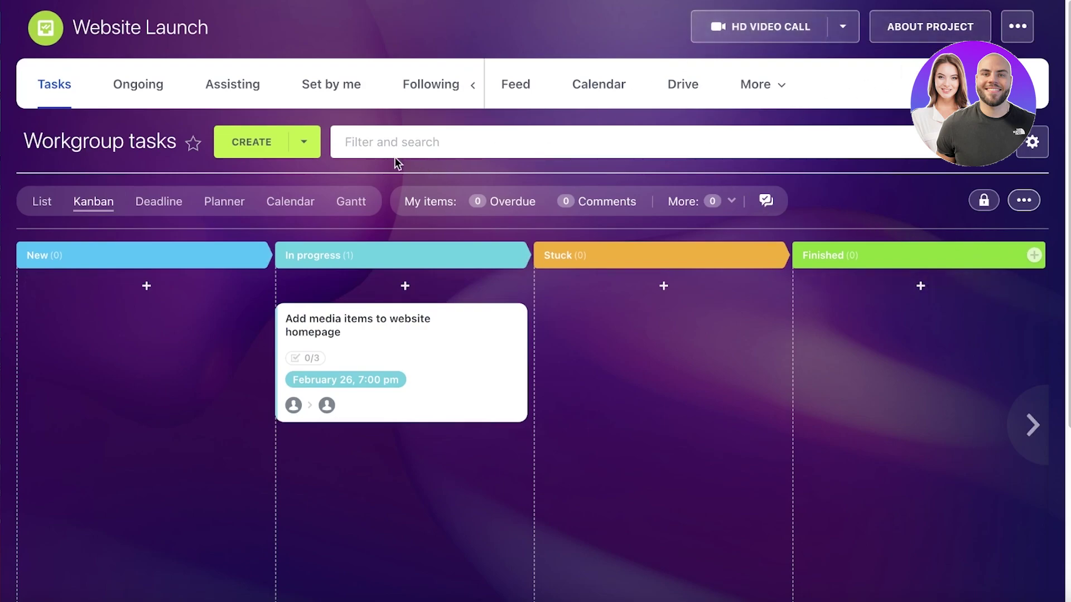
Browse the project's Feed and begin composing a task there
mouse_move(323, 245)
left_click(519, 82)
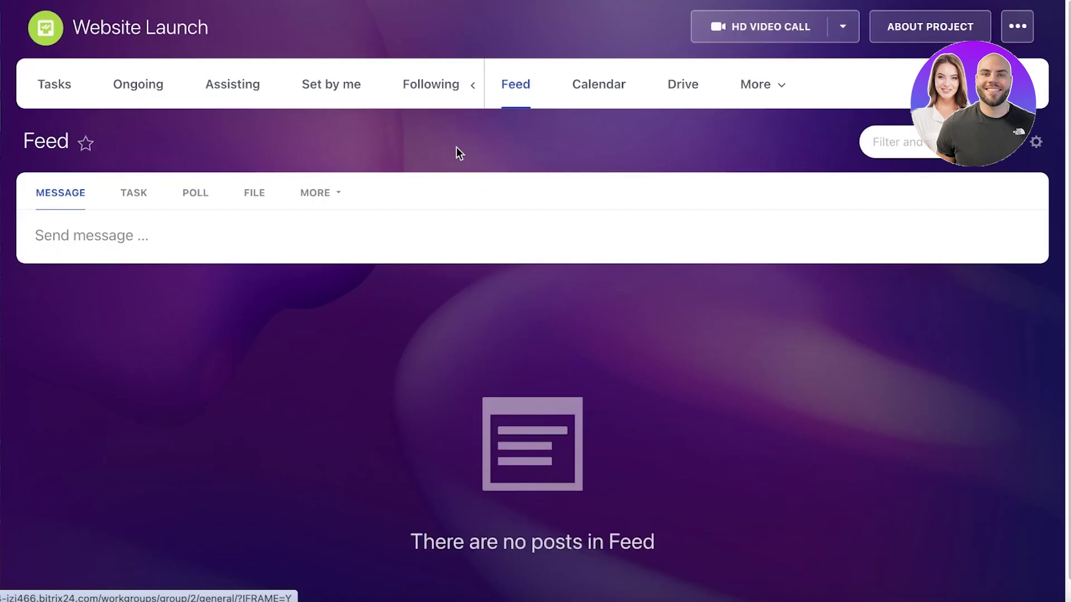
scroll(395, 225, "down", 2)
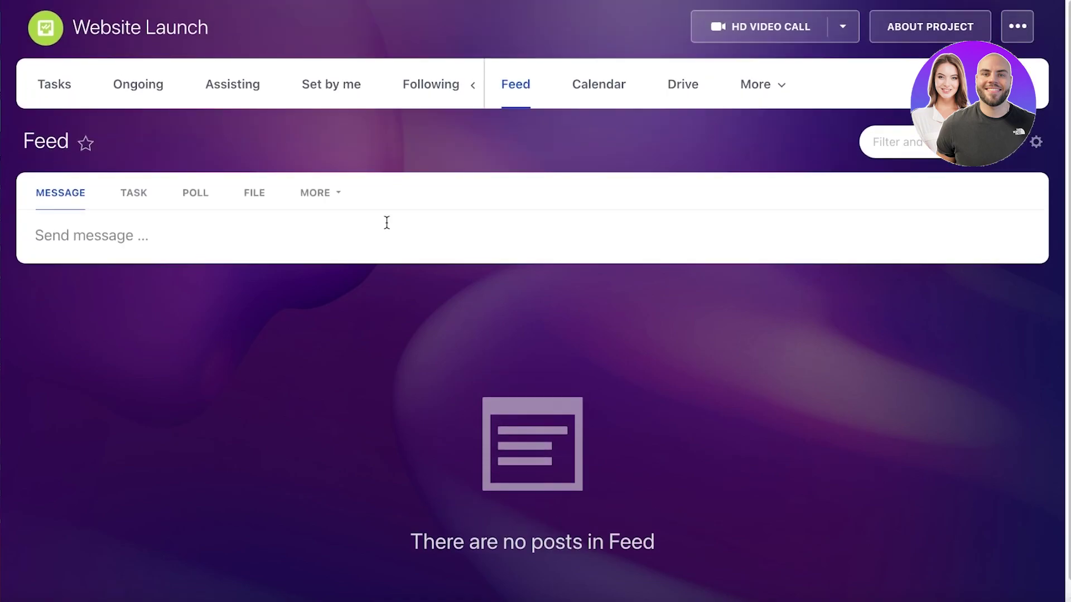
left_click(127, 195)
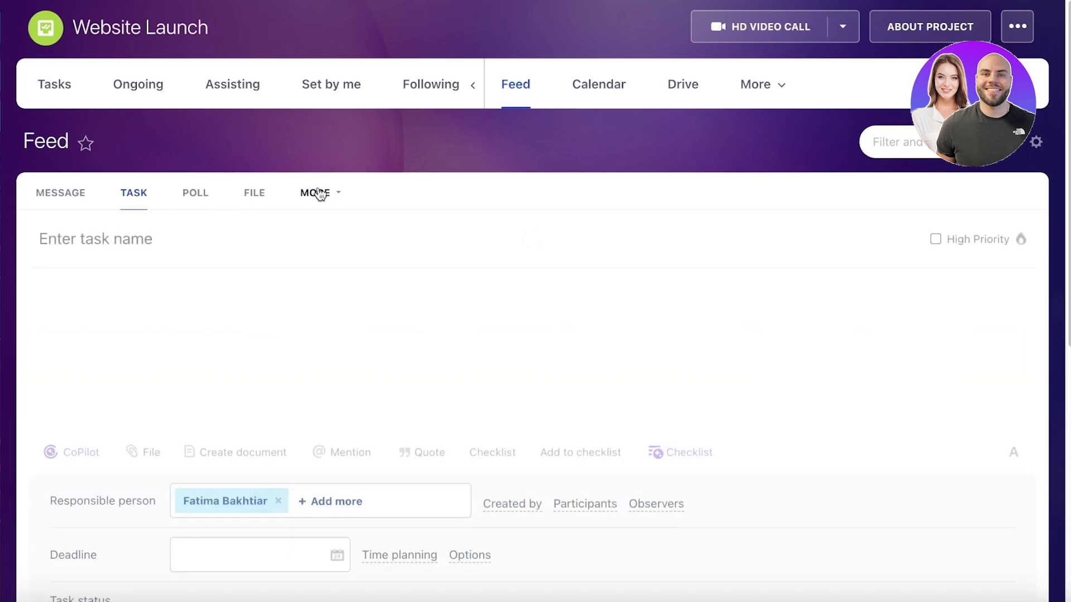
Look through the project's Drive and Calendar, then close the project panel
left_click(672, 83)
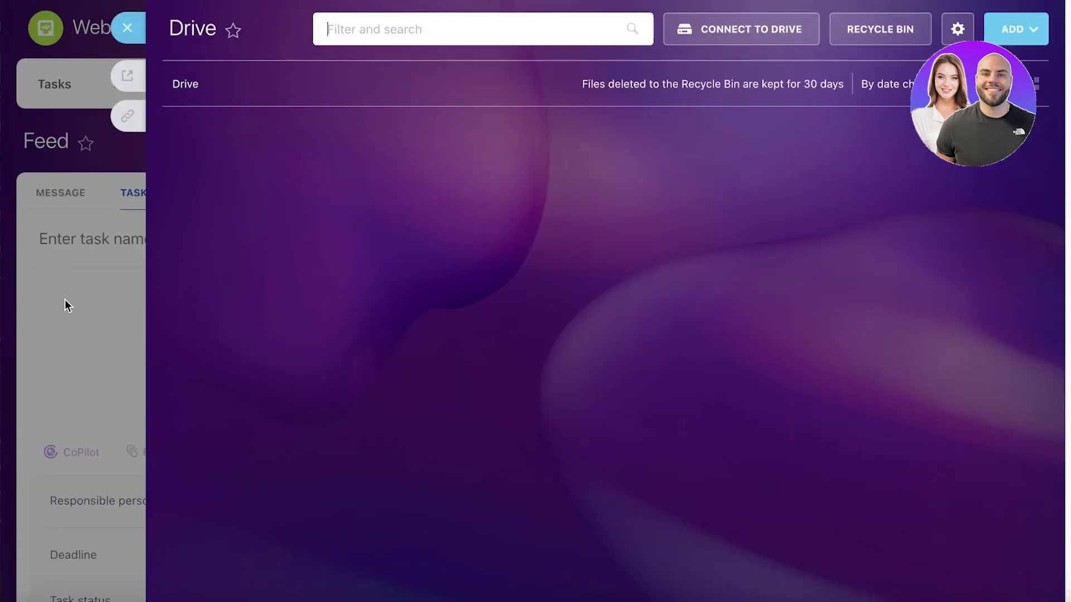
left_click(68, 302)
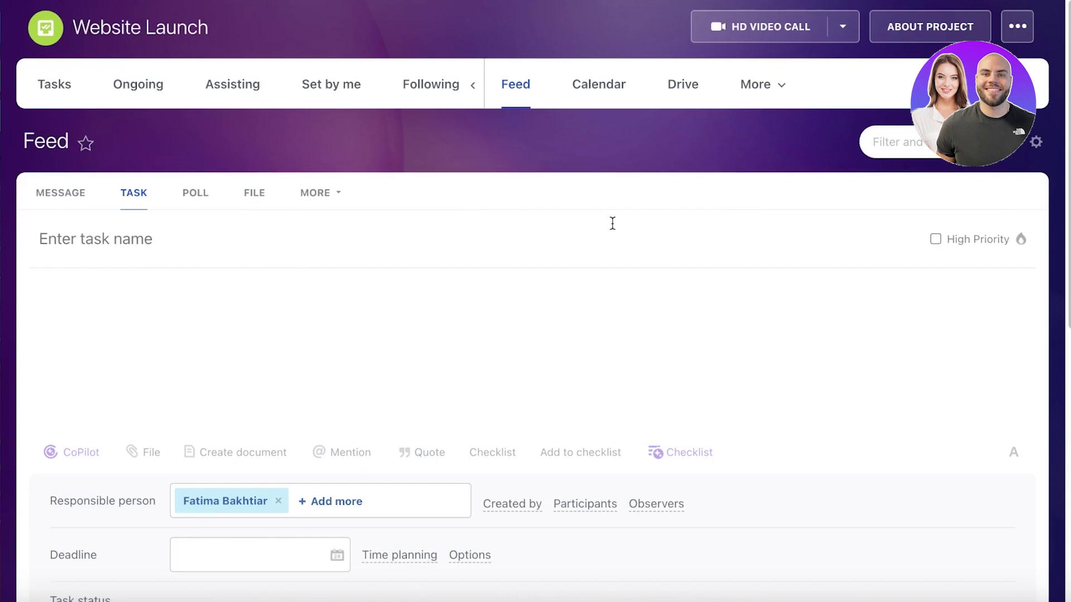
left_click(602, 100)
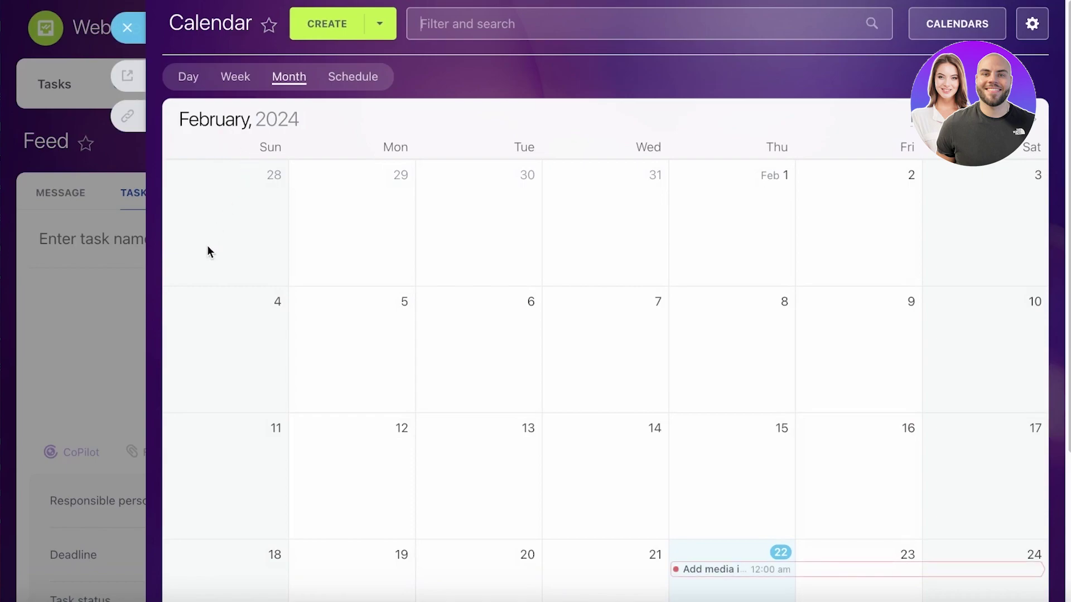
scroll(313, 270, "down", 3)
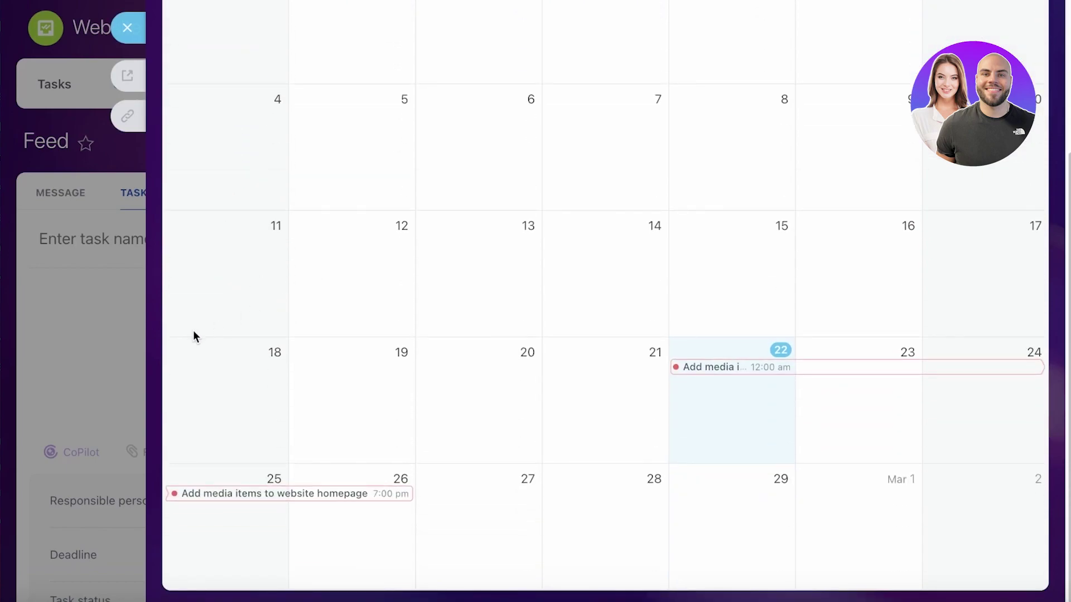
left_click(112, 237)
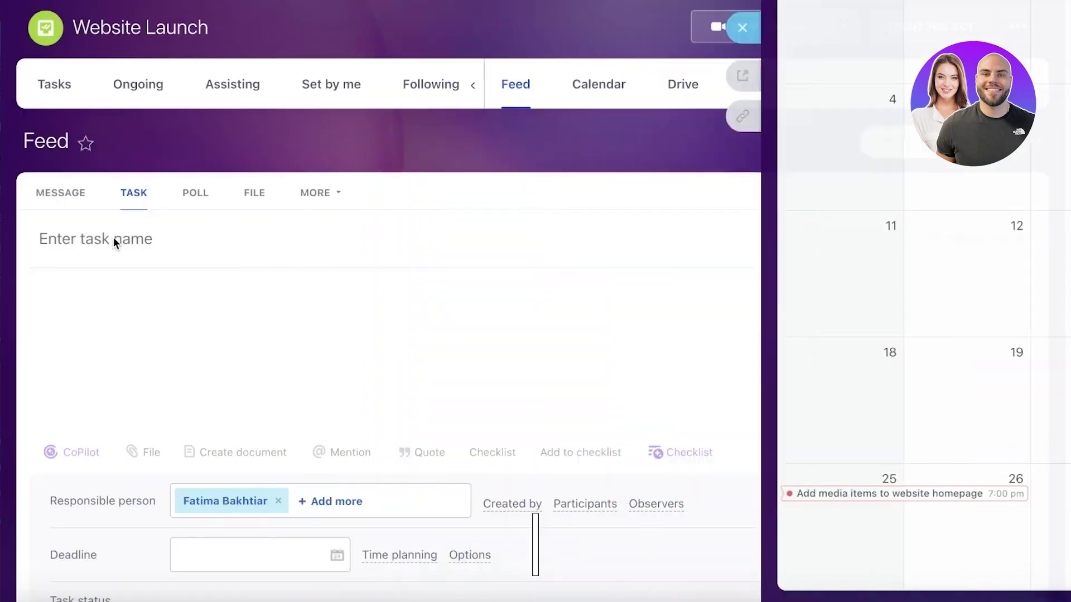
key("Escape")
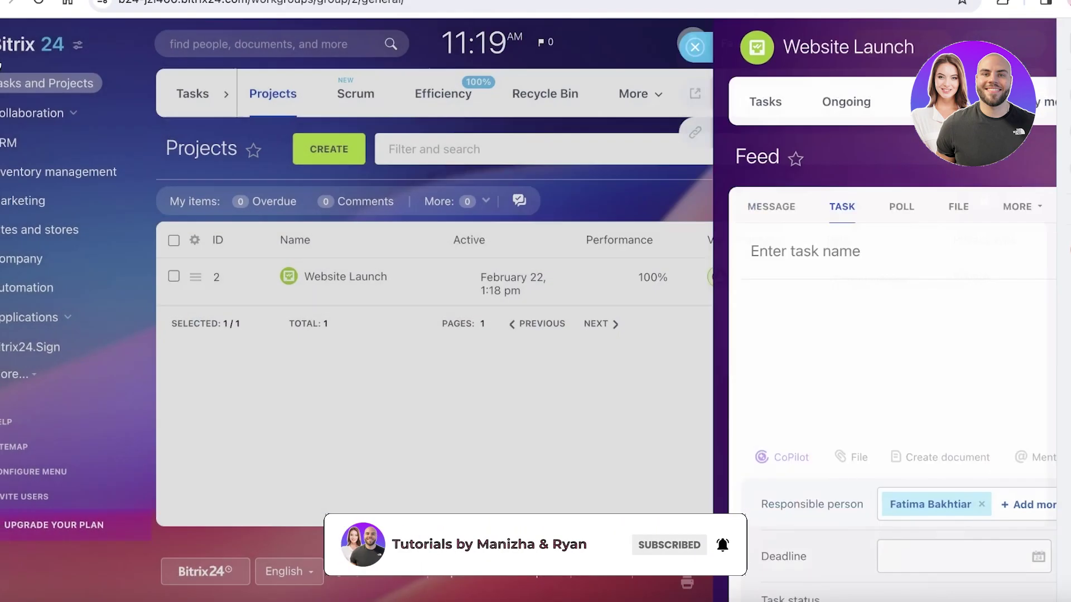